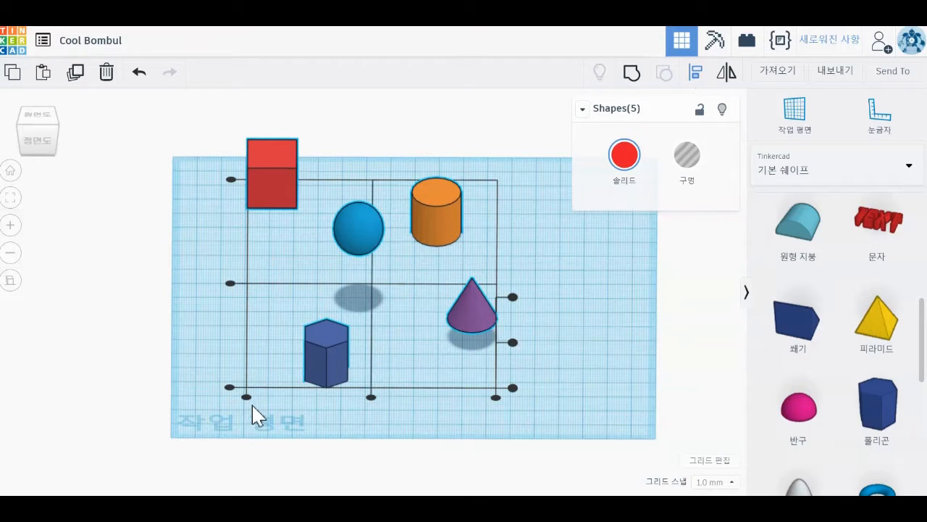
# Preview the alignment options for the five selected shapes along the workplane's width and depth and in height from the front.
pyautogui.moveTo(247, 397)
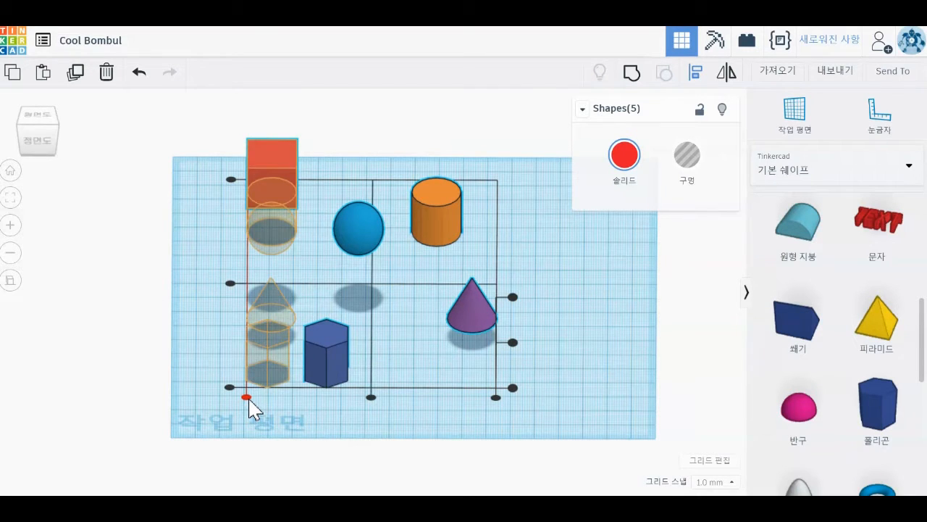
pyautogui.moveTo(371, 397)
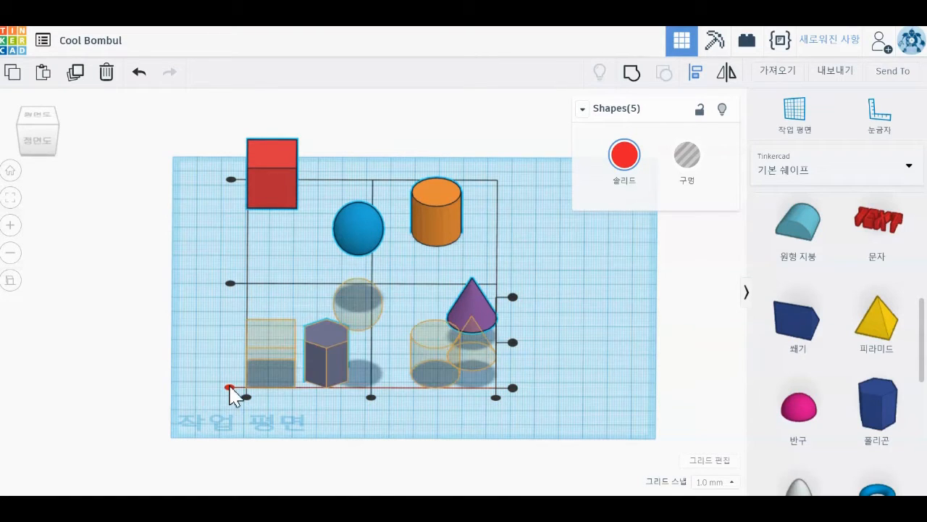
pyautogui.moveTo(231, 284)
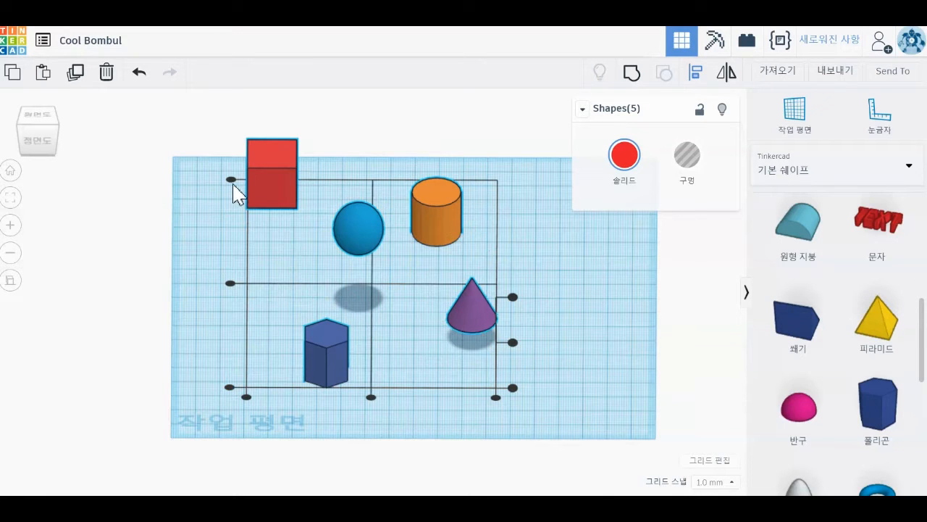
pyautogui.moveTo(549, 362); pyautogui.dragTo(551, 338, button='right')
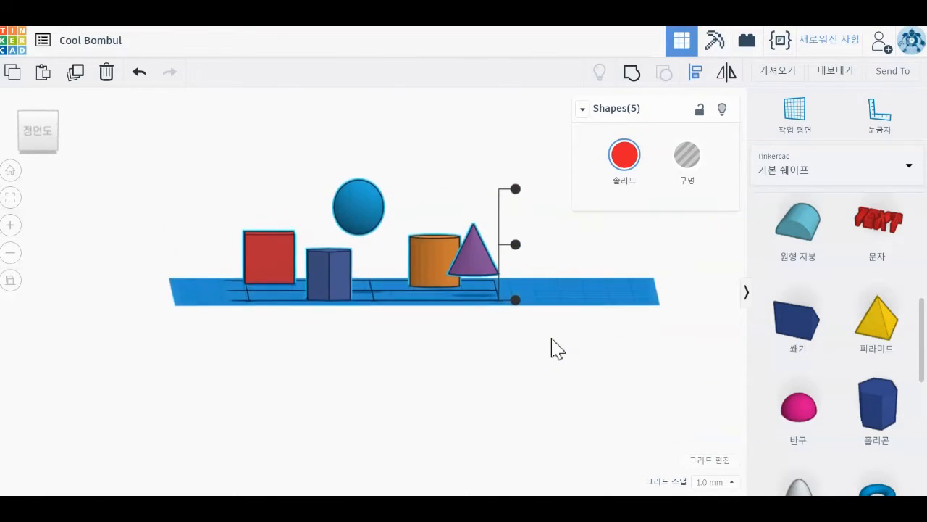
pyautogui.doubleClick(45, 139)
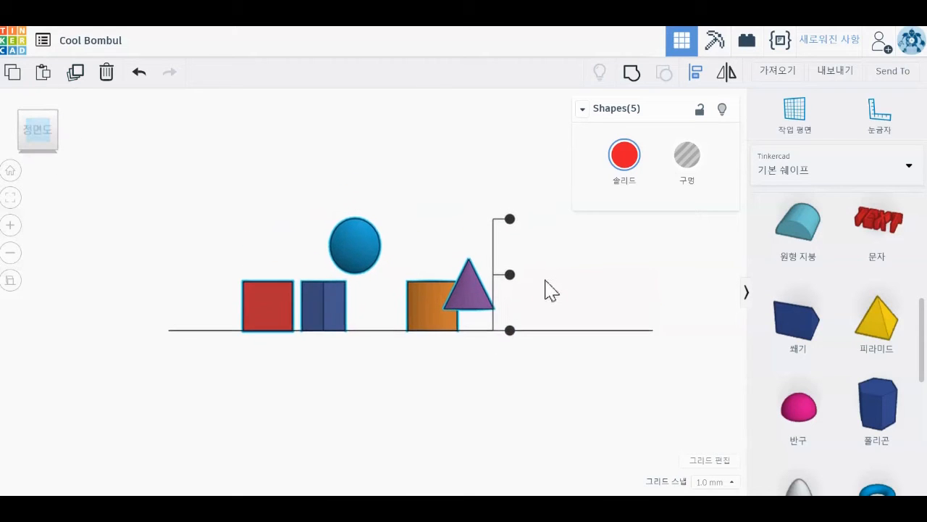
pyautogui.moveTo(507, 217)
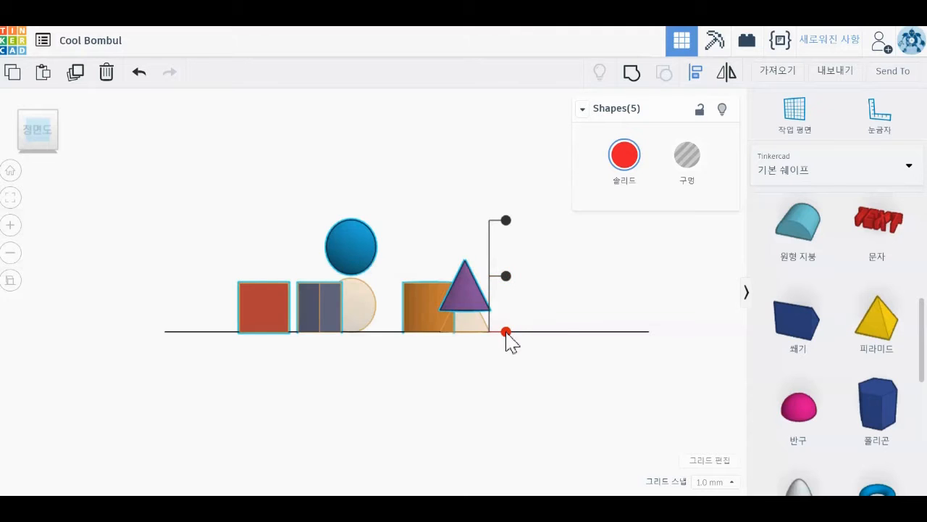
# Align the centres of all five shapes in width, depth and height so they overlap at one common point.
pyautogui.moveTo(571, 298); pyautogui.dragTo(583, 364, button='right')
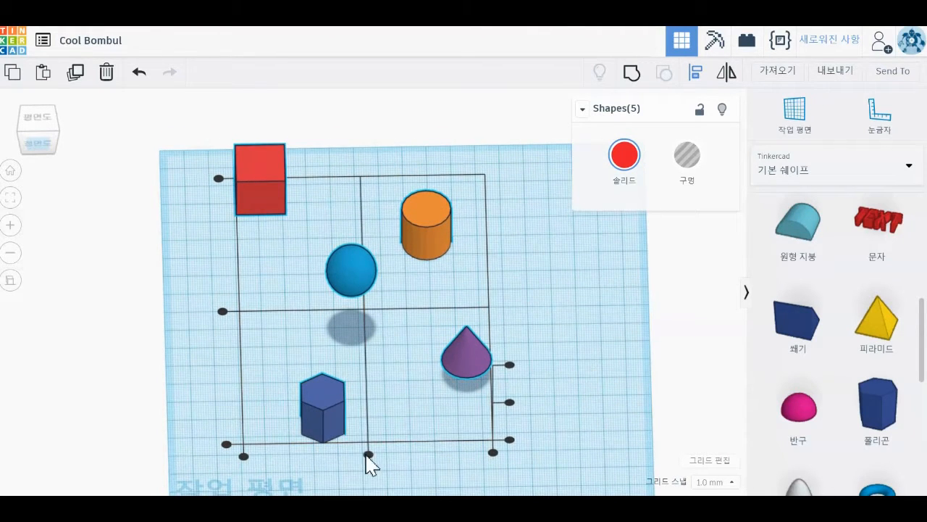
pyautogui.click(368, 454)
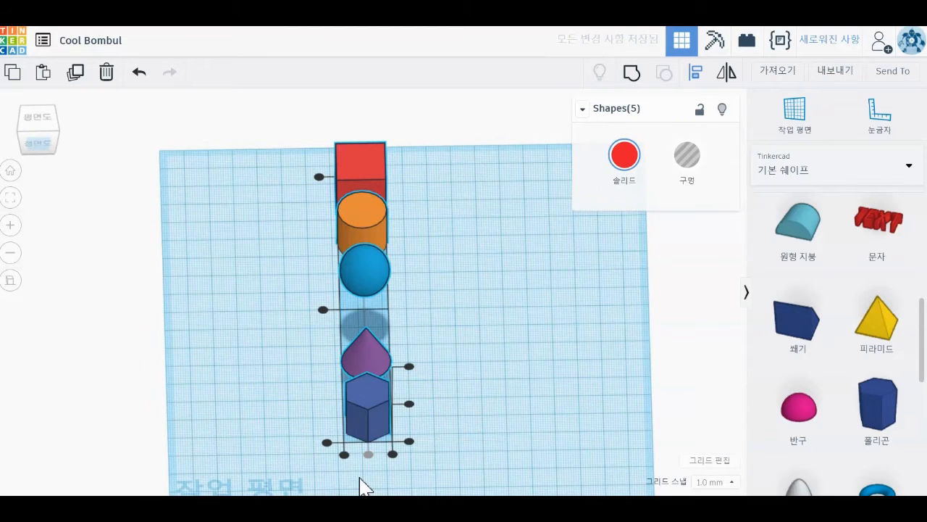
pyautogui.moveTo(466, 410); pyautogui.dragTo(486, 387, button='right')
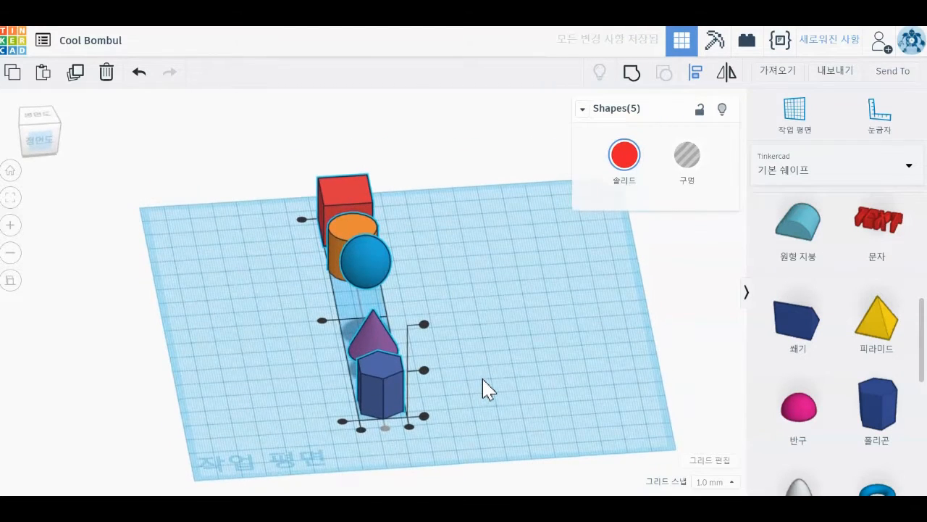
pyautogui.click(321, 321)
pyautogui.moveTo(486, 387); pyautogui.dragTo(429, 287, button='right')
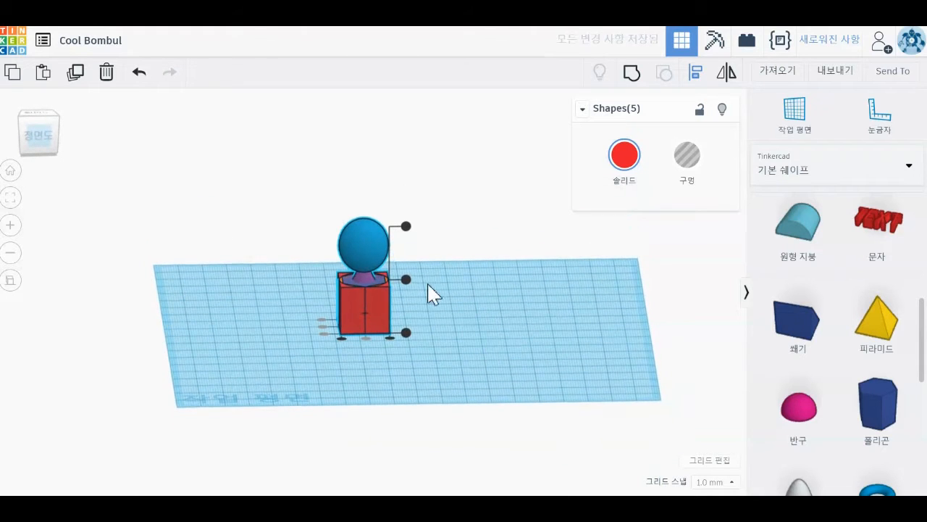
pyautogui.click(407, 281)
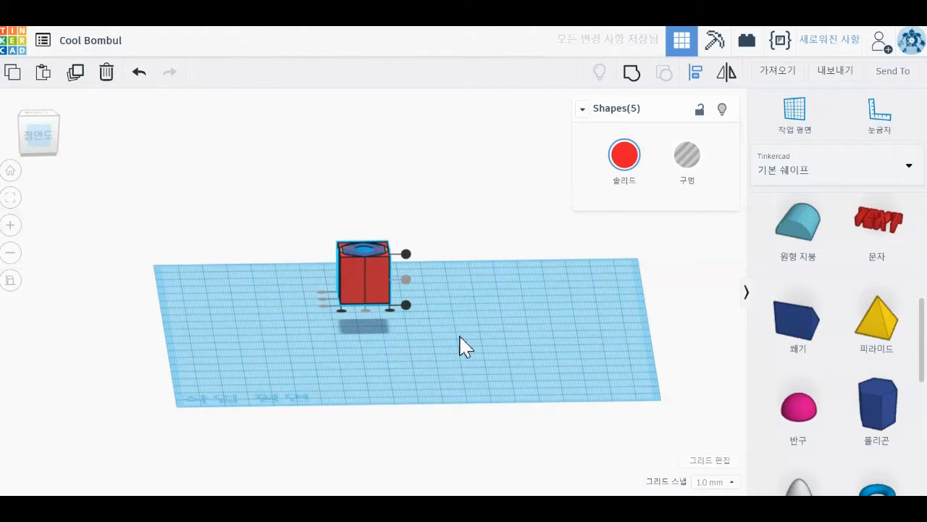
pyautogui.scroll(3, 461, 338)
pyautogui.moveTo(468, 347); pyautogui.dragTo(366, 305, button='right')
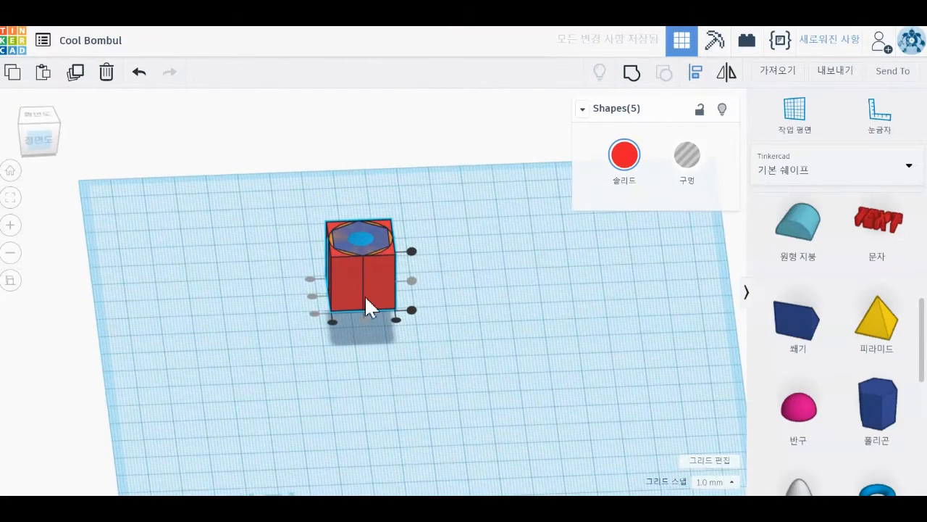
pyautogui.click(564, 321)
pyautogui.click(564, 321)
pyautogui.scroll(2, 539, 385)
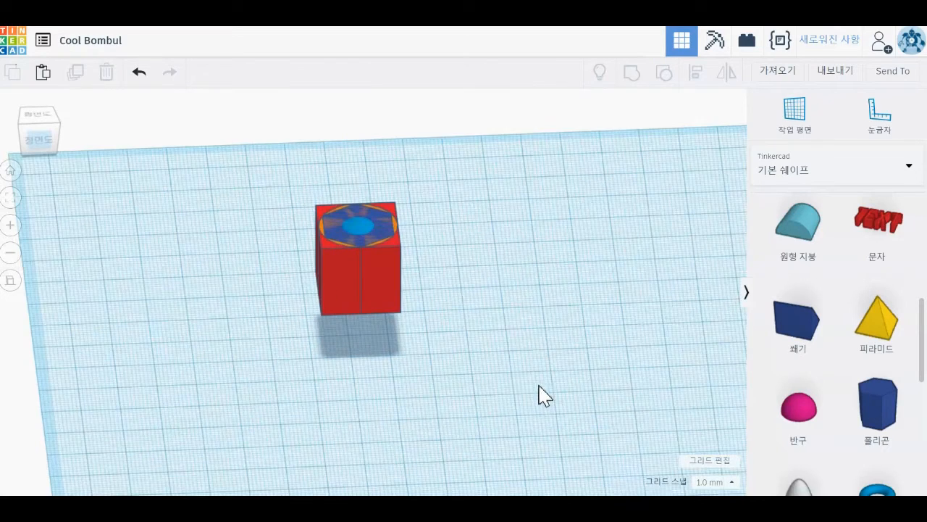
pyautogui.moveTo(510, 381); pyautogui.dragTo(499, 376, button='middle')
# Undo the three centre alignments of the five shapes.
pyautogui.hotkey('ctrl', 'z')
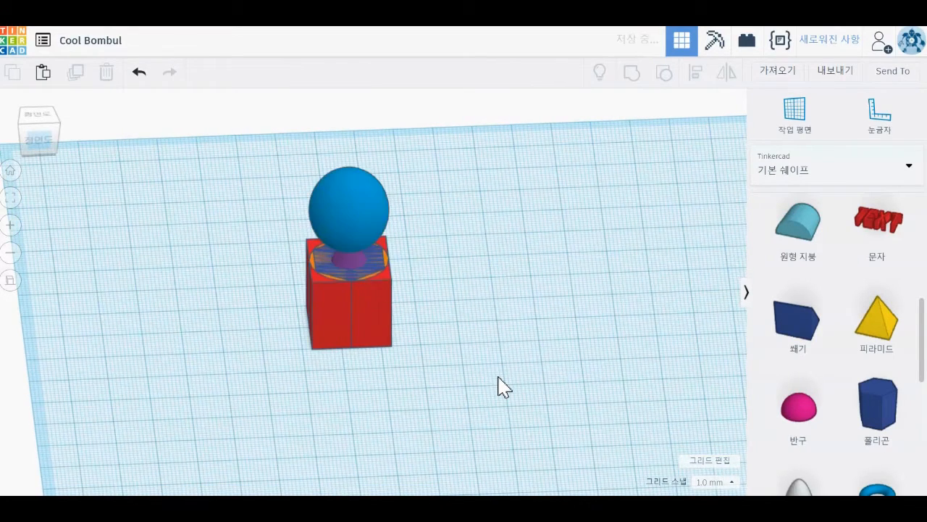
pyautogui.hotkey('ctrl', 'z')
pyautogui.hotkey('ctrl', 'z')
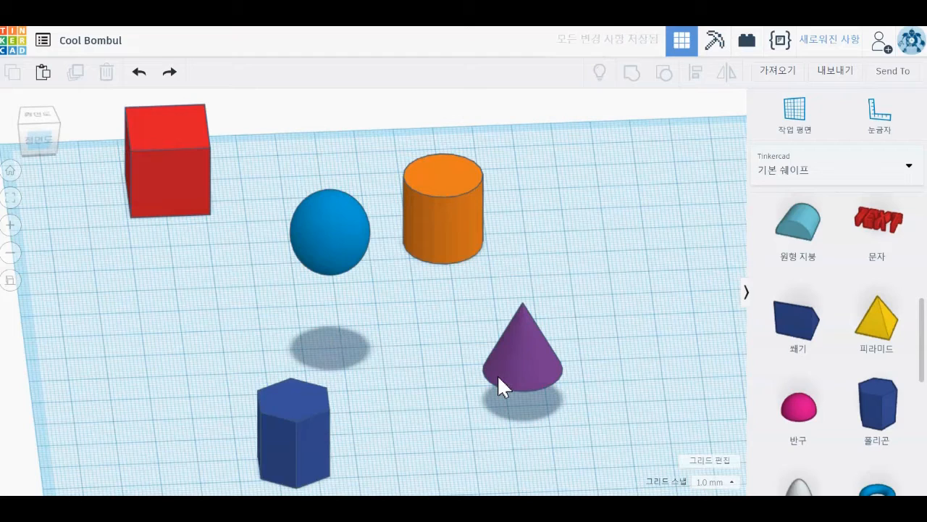
# Select all five shapes and align their undersides to the workplane level in the front view.
pyautogui.scroll(-2, 468, 397)
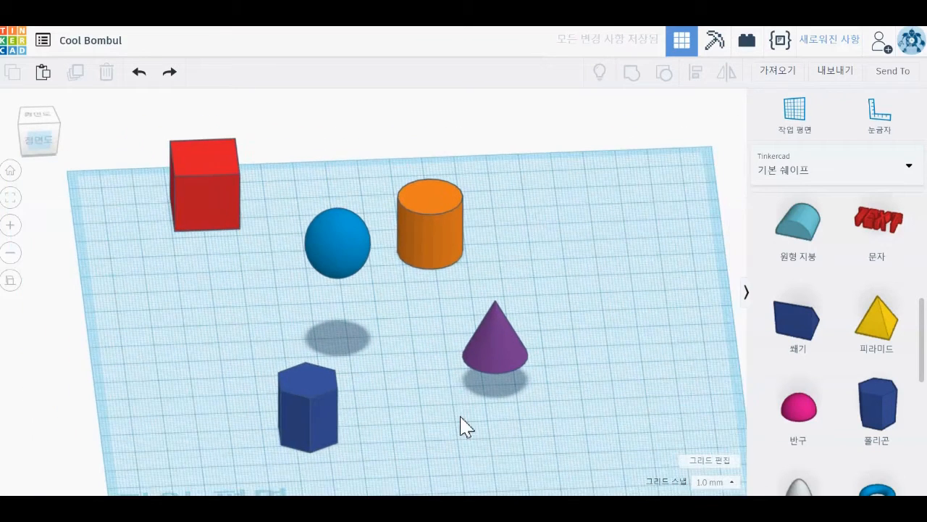
pyautogui.moveTo(461, 418); pyautogui.dragTo(458, 342, button='middle')
pyautogui.moveTo(458, 355); pyautogui.dragTo(451, 320, button='right')
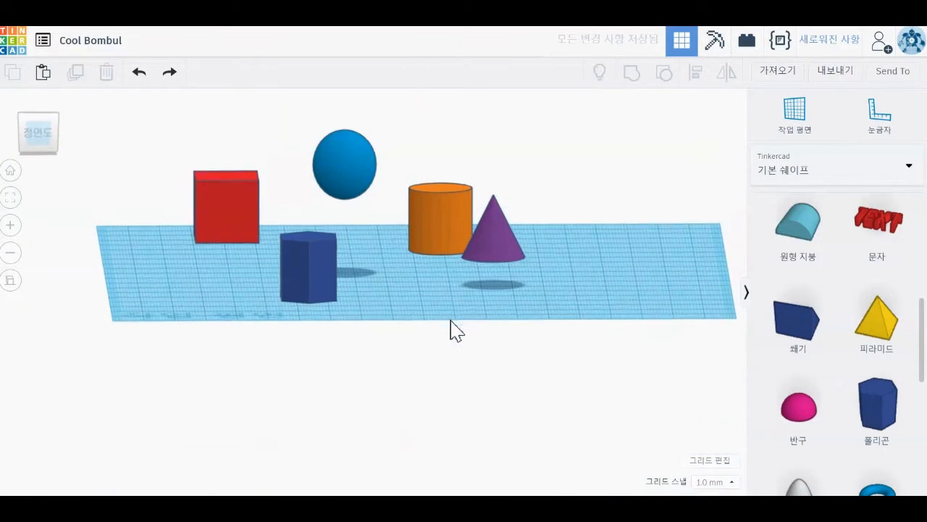
pyautogui.moveTo(163, 125); pyautogui.dragTo(612, 346)
pyautogui.moveTo(628, 316); pyautogui.dragTo(628, 352, button='right')
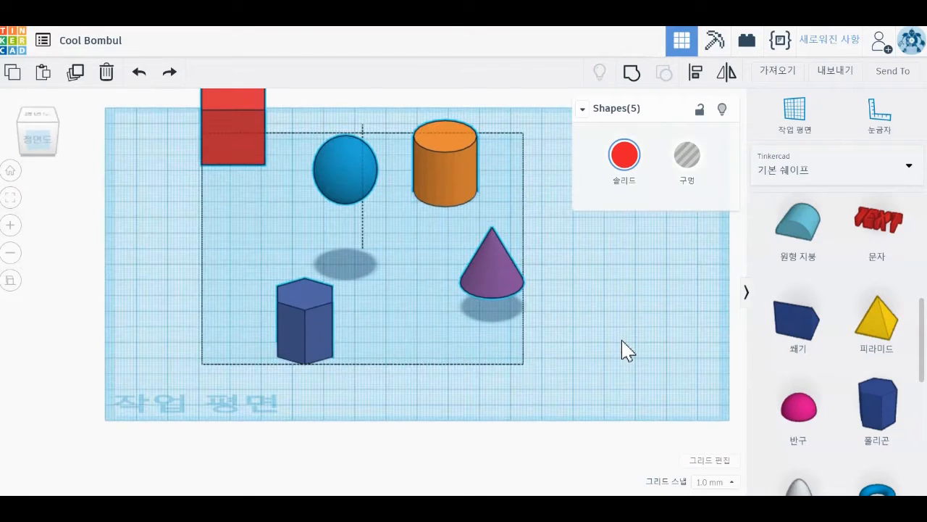
pyautogui.moveTo(596, 315); pyautogui.dragTo(634, 413, button='middle')
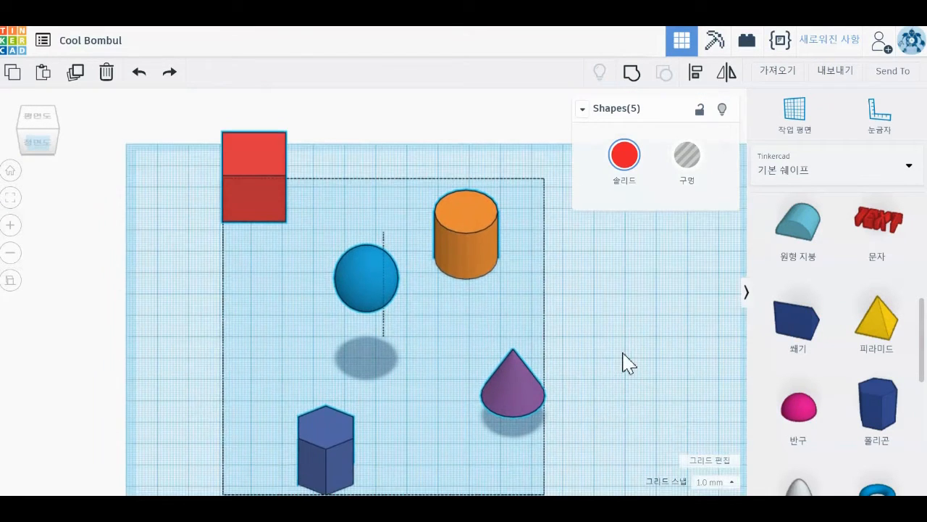
pyautogui.click(695, 72)
pyautogui.moveTo(633, 322); pyautogui.dragTo(621, 280, button='middle')
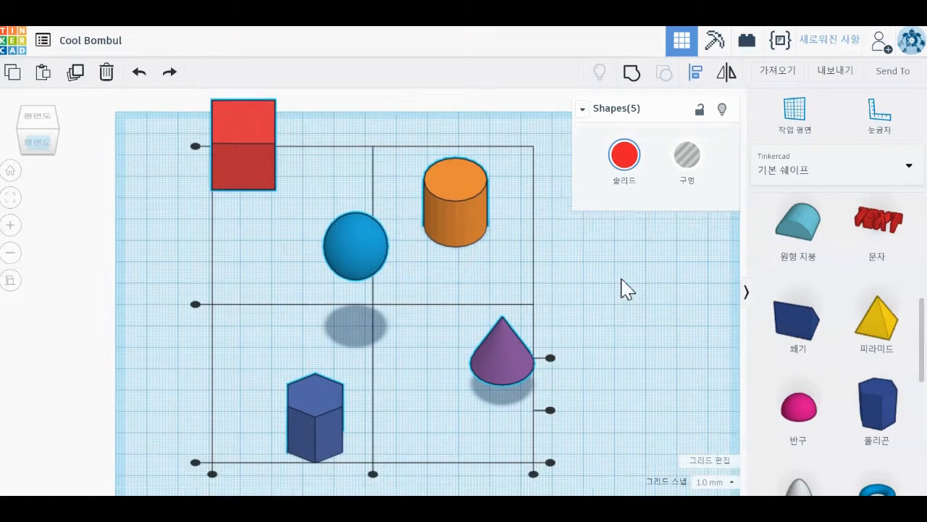
pyautogui.scroll(-2, 620, 279)
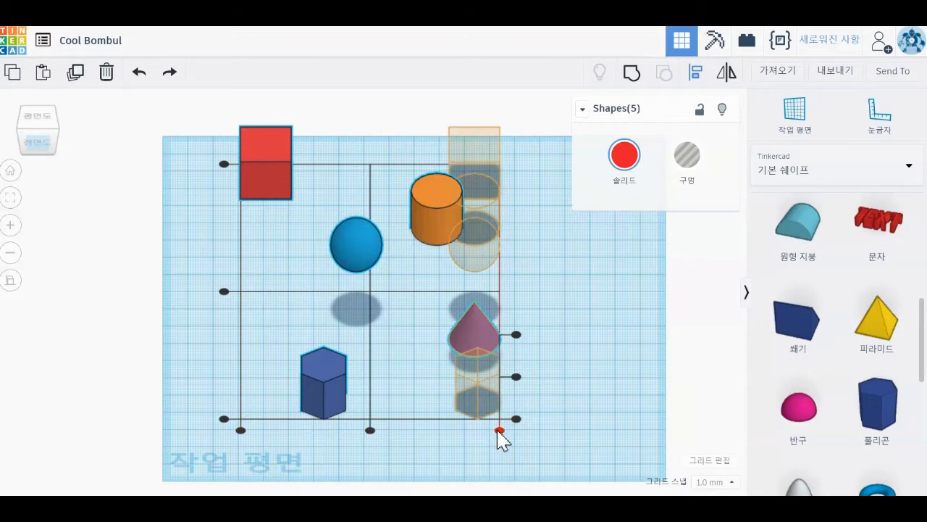
pyautogui.click(45, 145)
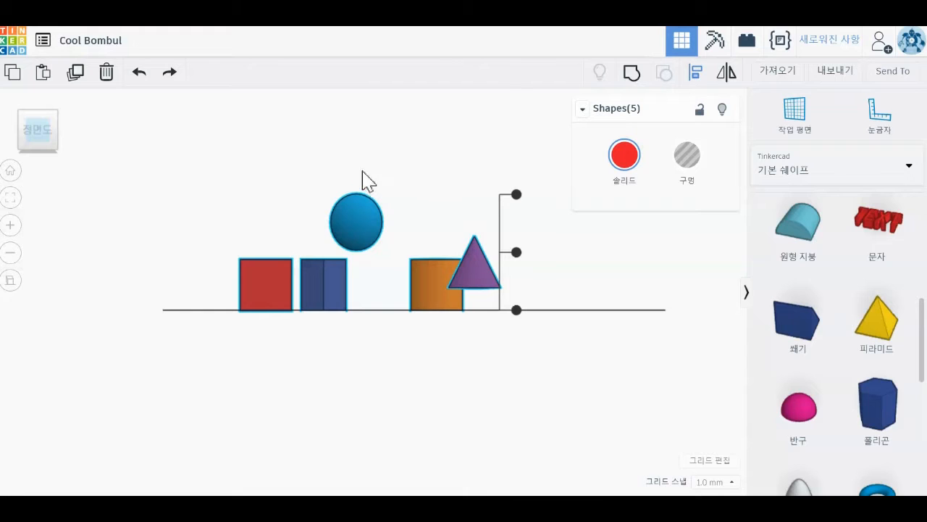
pyautogui.click(516, 310)
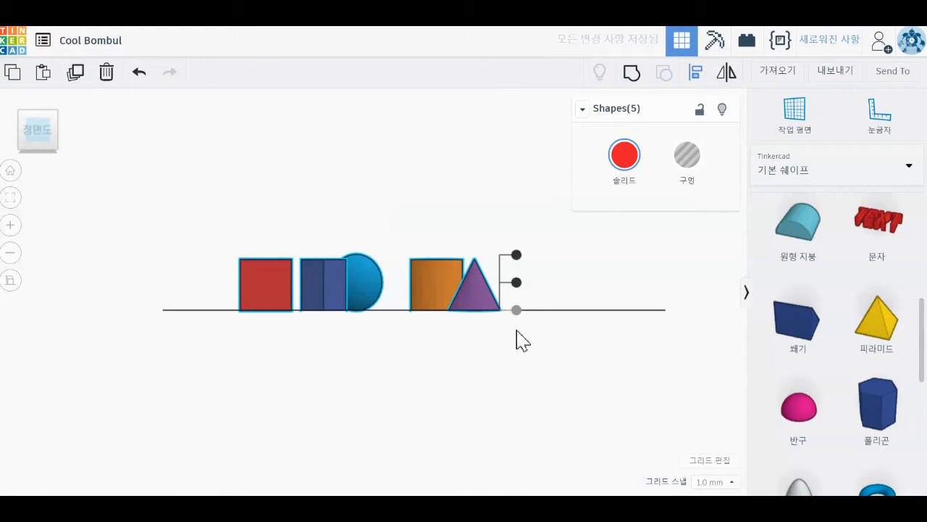
pyautogui.click(548, 274)
# Select all five shapes and align them to the left edge of the red box.
pyautogui.moveTo(548, 273); pyautogui.dragTo(550, 362, button='right')
pyautogui.scroll(-2, 548, 361)
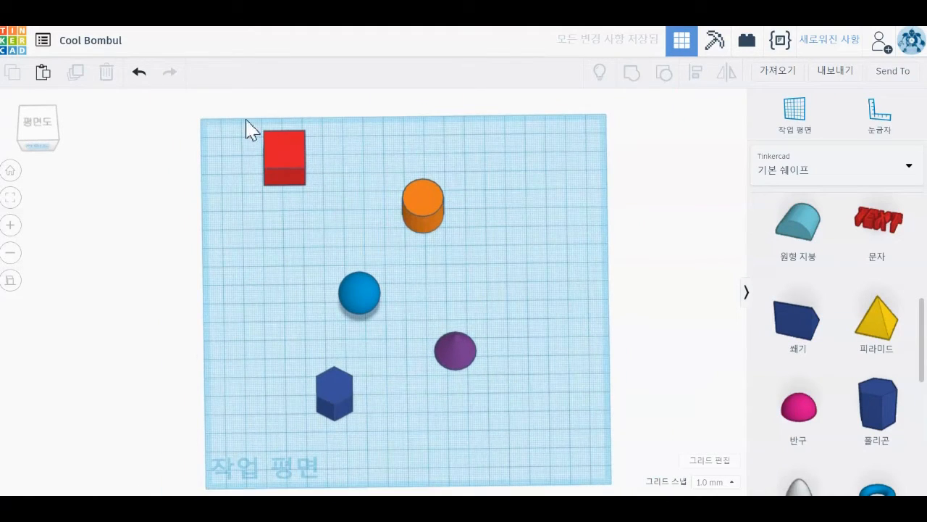
pyautogui.moveTo(246, 122); pyautogui.dragTo(520, 452)
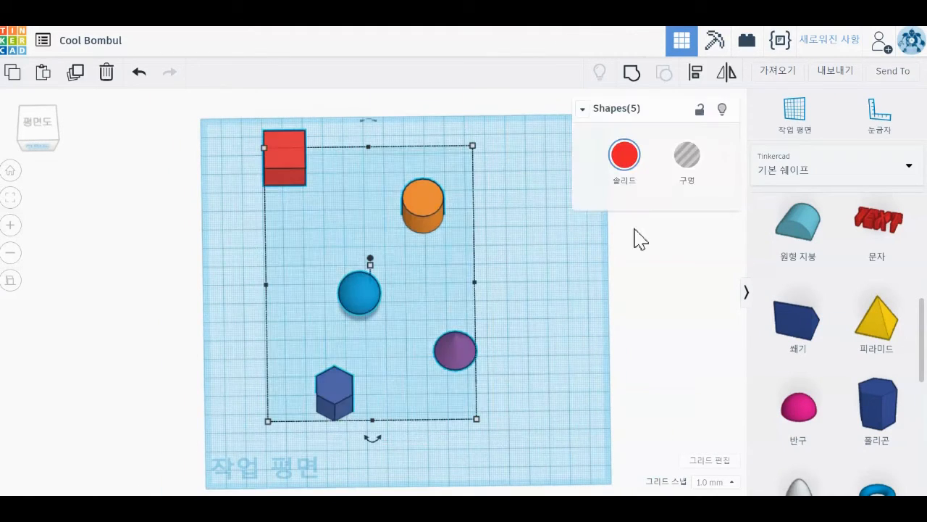
pyautogui.click(695, 73)
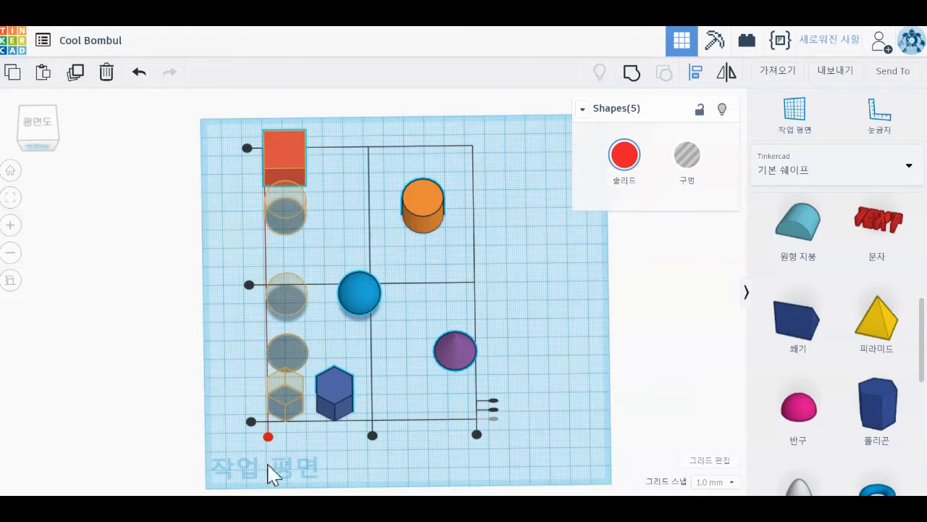
pyautogui.click(268, 436)
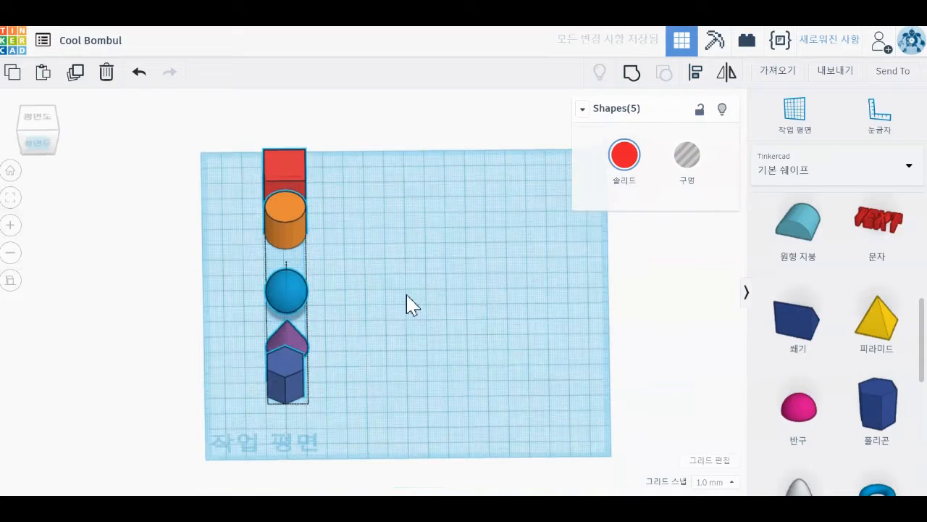
pyautogui.moveTo(406, 295); pyautogui.dragTo(406, 290, button='right')
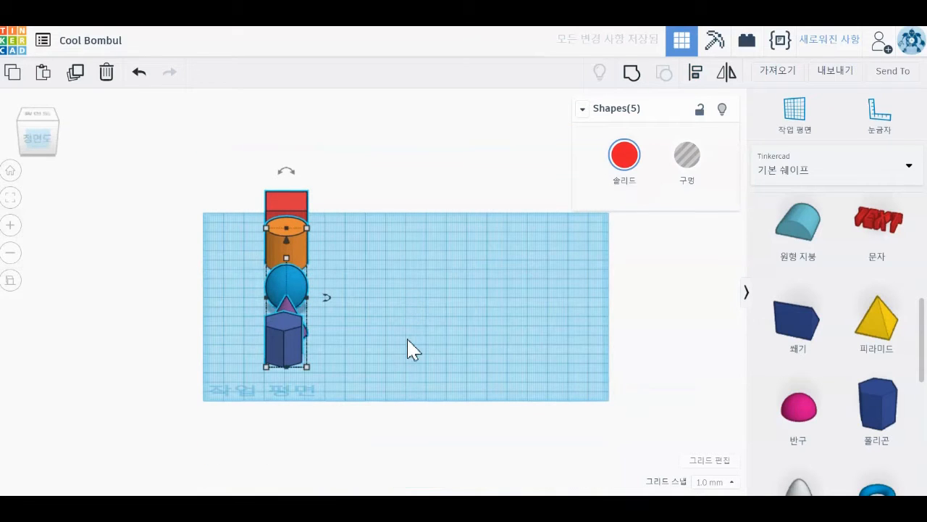
# Undo the left alignment of the five shapes and leave everything deselected.
pyautogui.hotkey('ctrl', 'z')
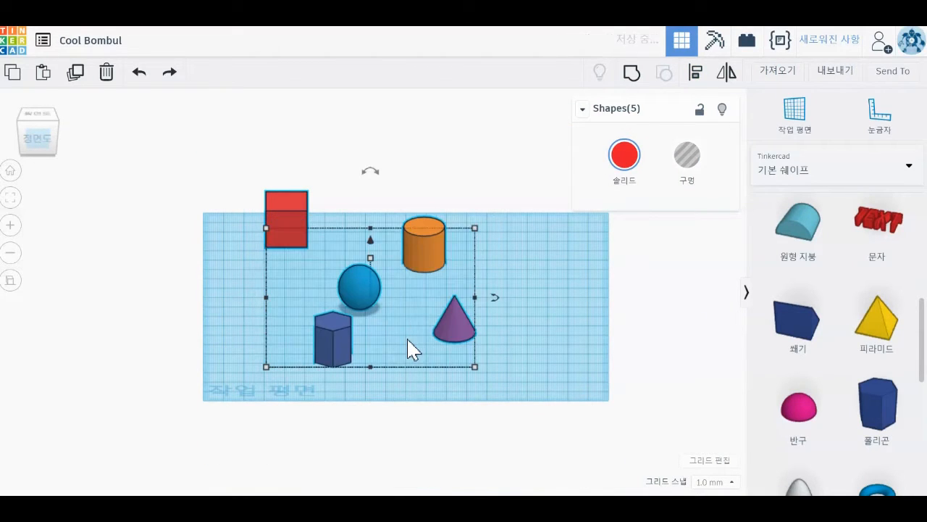
pyautogui.click(518, 323)
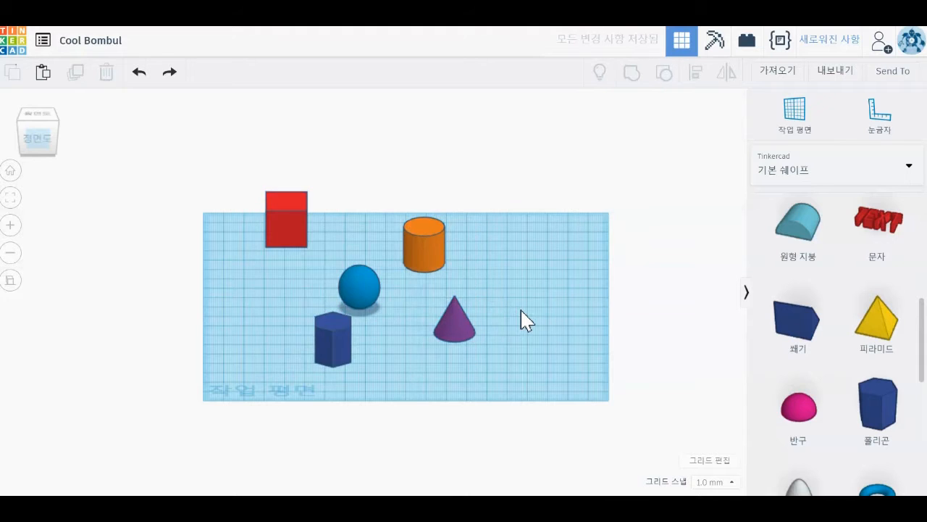
pyautogui.moveTo(521, 310); pyautogui.dragTo(521, 311, button='right')
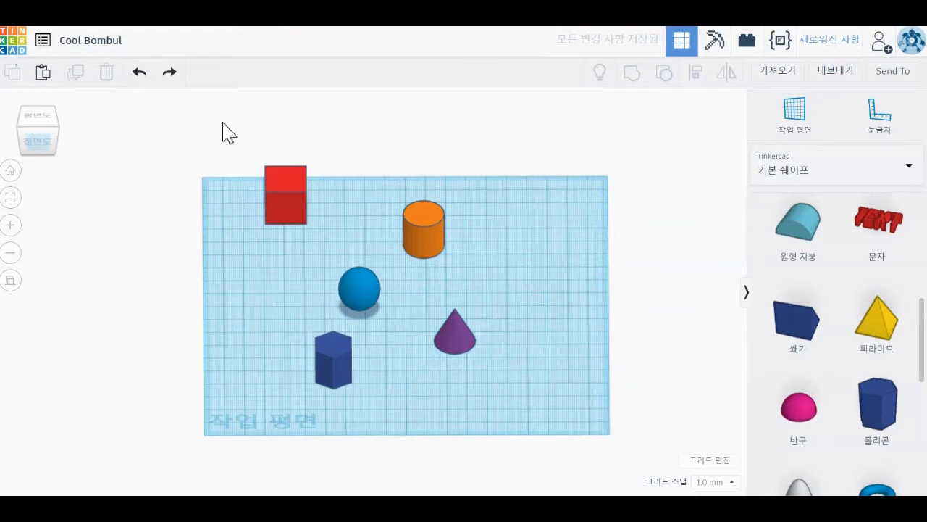
pyautogui.moveTo(221, 128); pyautogui.dragTo(537, 470)
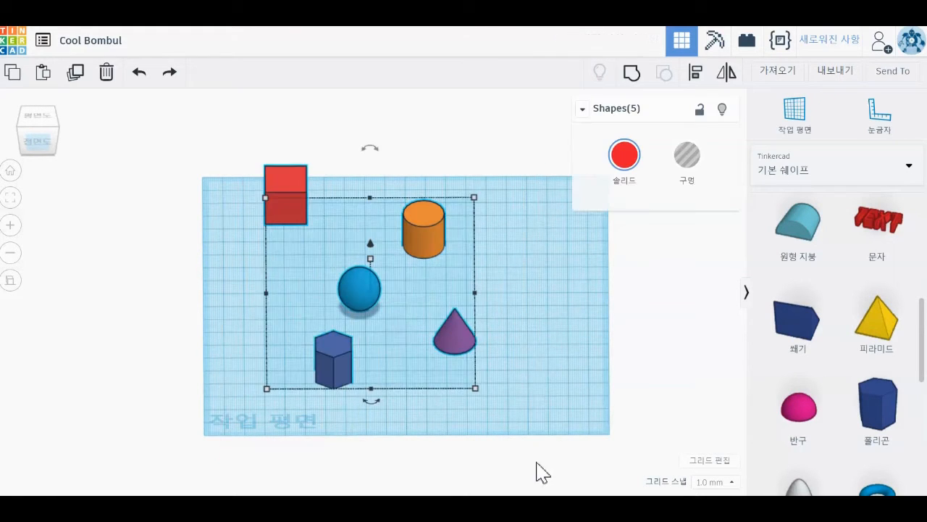
pyautogui.click(556, 396)
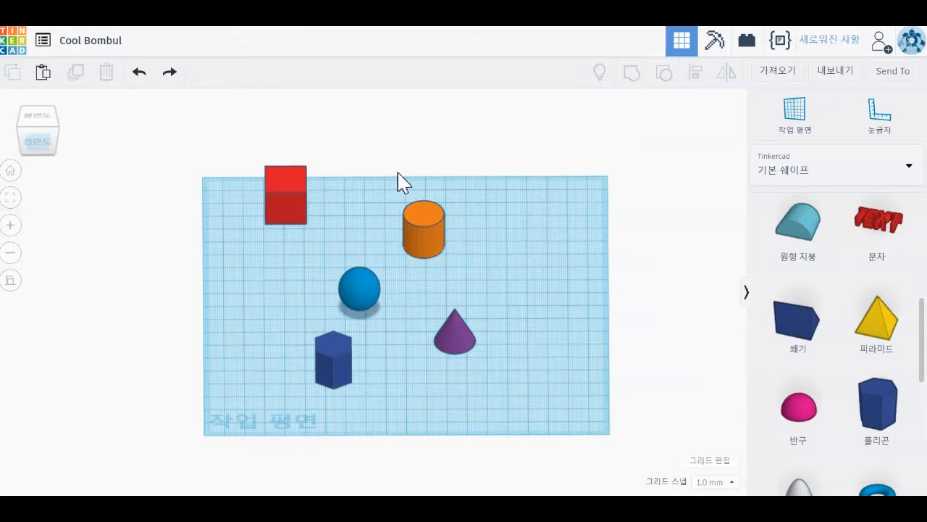
# Select the orange cylinder and purple cone and align both to the left-right centre of their combined selection.
pyautogui.moveTo(398, 173); pyautogui.dragTo(527, 405)
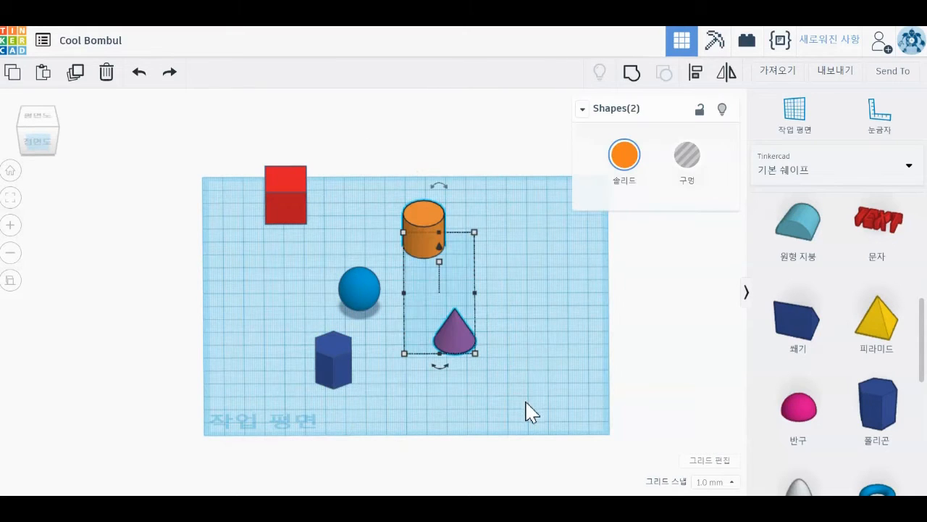
pyautogui.scroll(2, 529, 399)
pyautogui.moveTo(517, 377); pyautogui.dragTo(457, 360, button='middle')
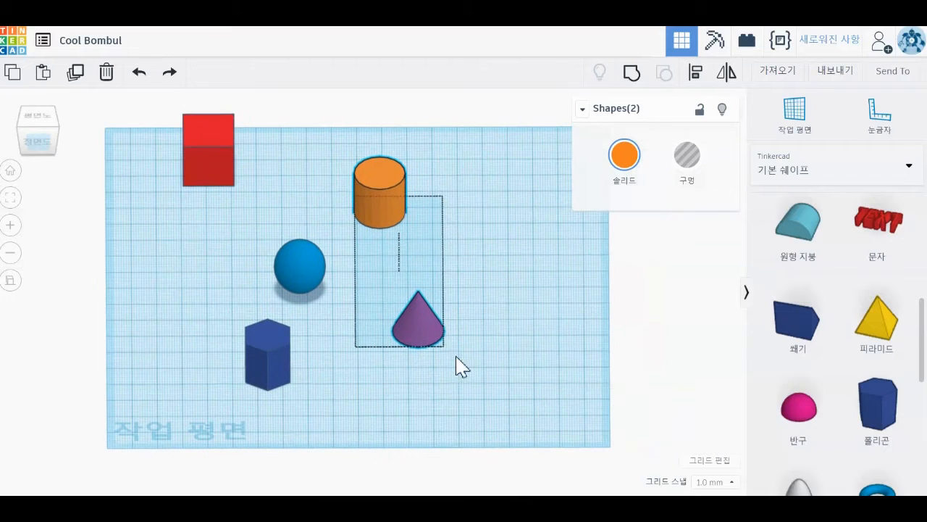
pyautogui.click(695, 71)
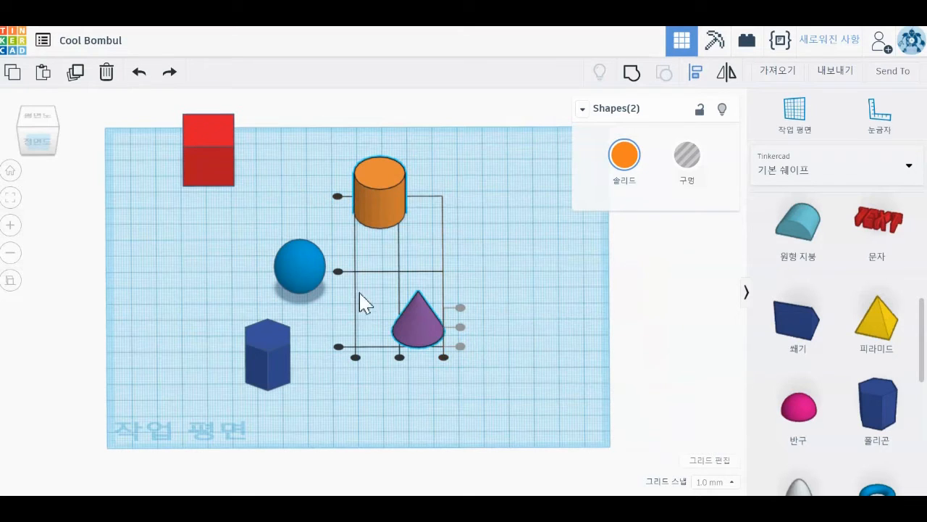
pyautogui.click(399, 357)
pyautogui.click(405, 426)
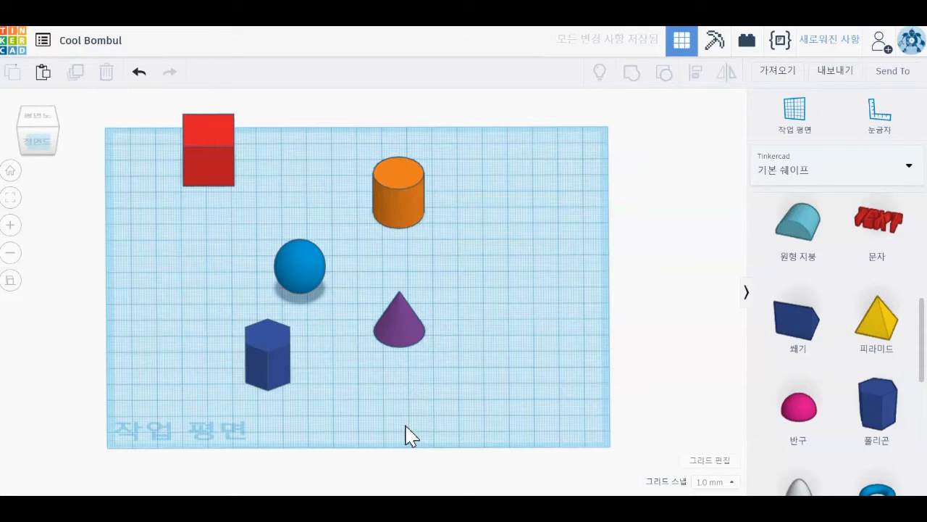
# Select the blue sphere and the polygon prism and align both to the left-right centre of their combined selection.
pyautogui.moveTo(313, 400); pyautogui.dragTo(329, 411)
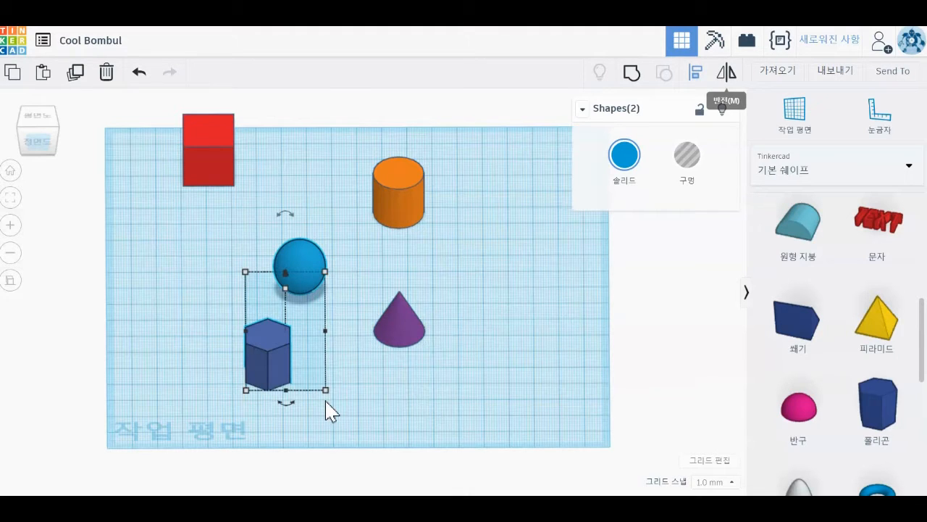
pyautogui.click(692, 75)
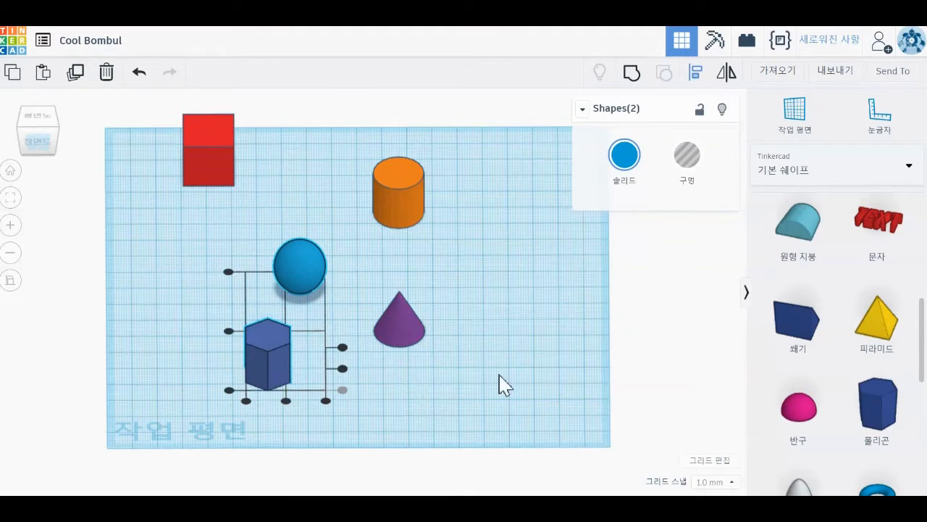
pyautogui.moveTo(523, 319); pyautogui.dragTo(543, 326, button='right')
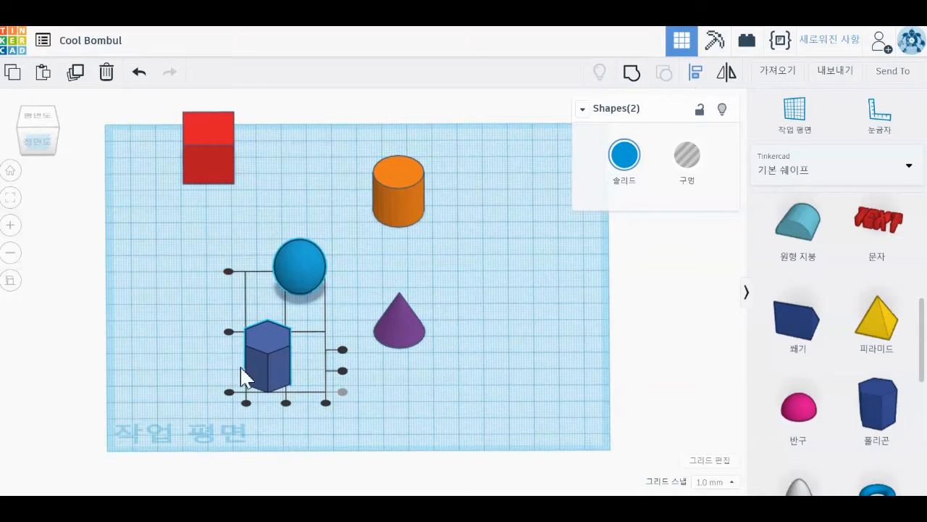
pyautogui.click(286, 404)
pyautogui.click(469, 422)
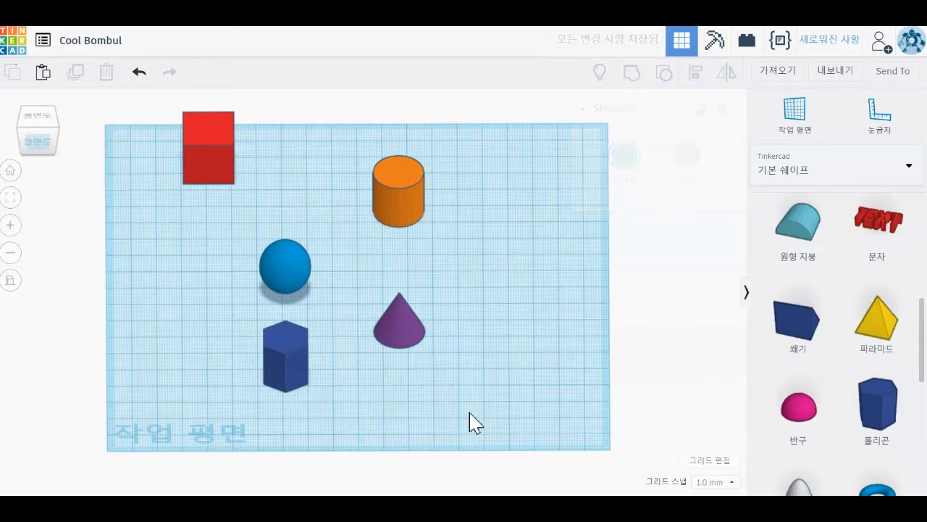
# Undo the centre alignments of the sphere-prism and cylinder-cone pairs.
pyautogui.hotkey('ctrl', 'z')
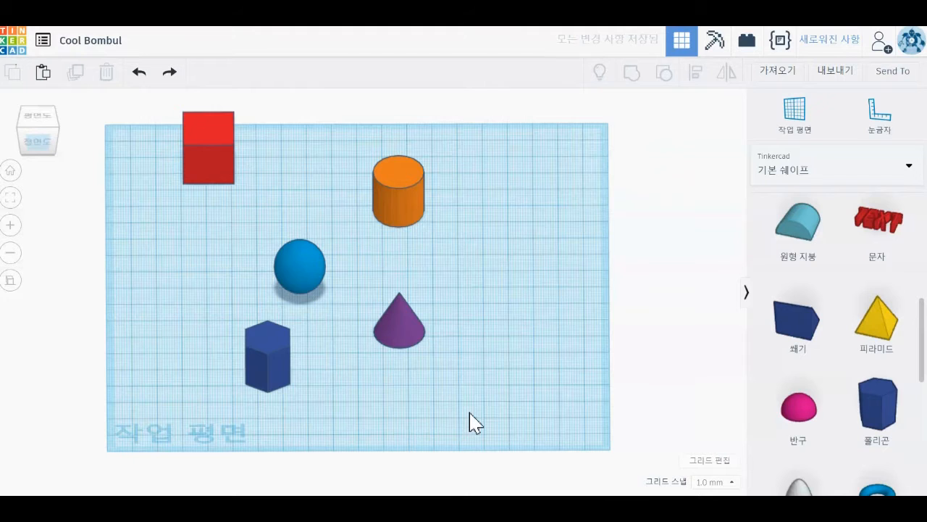
pyautogui.moveTo(469, 423); pyautogui.dragTo(476, 378, button='right')
pyautogui.scroll(2, 478, 370)
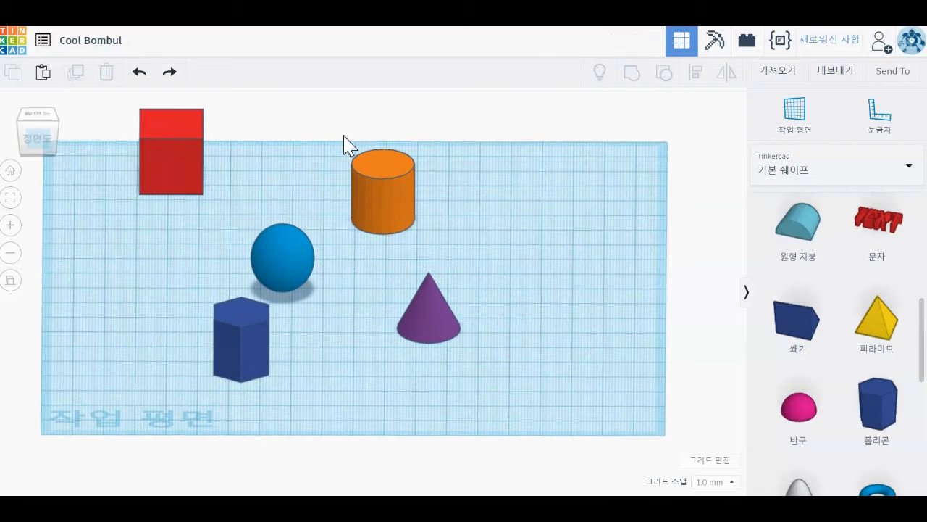
# Align the purple cone to the left-right centre of the orange cylinder, using the cylinder as the fixed reference.
pyautogui.moveTo(344, 141); pyautogui.dragTo(502, 391)
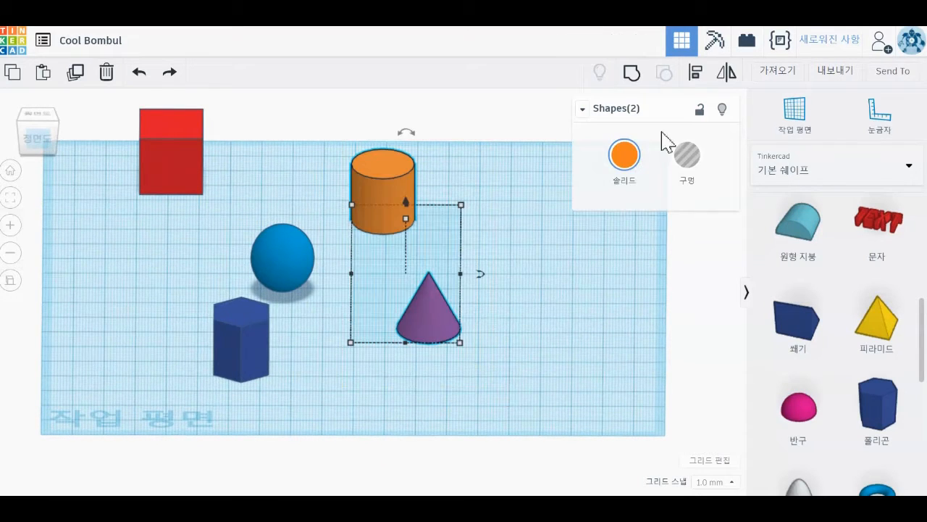
pyautogui.click(697, 74)
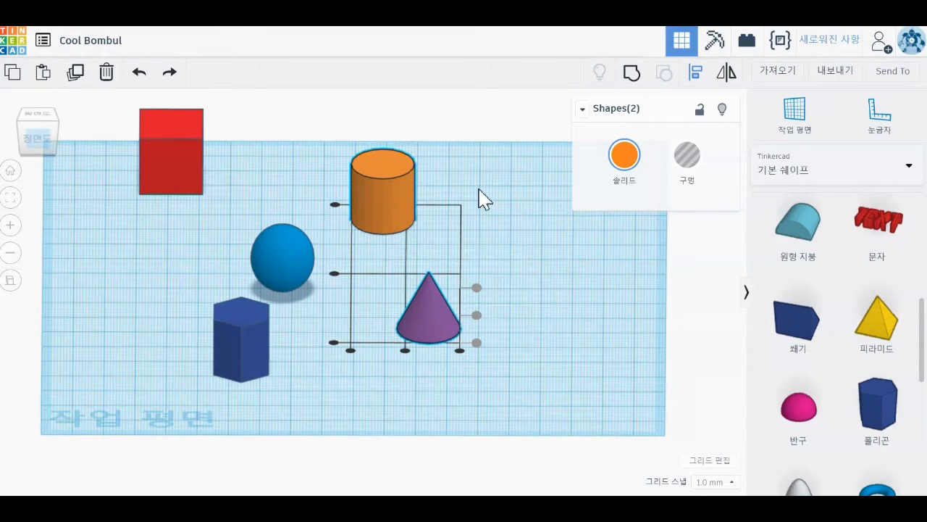
pyautogui.click(385, 194)
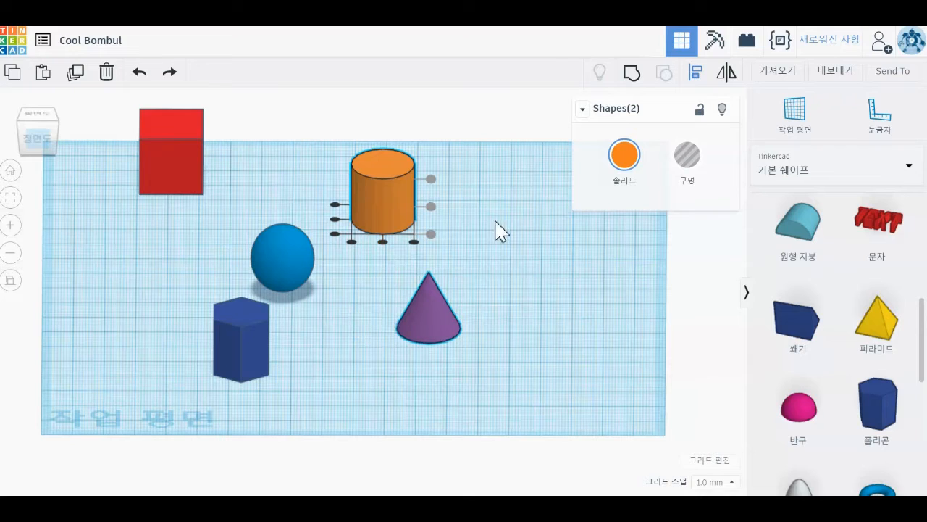
pyautogui.click(382, 242)
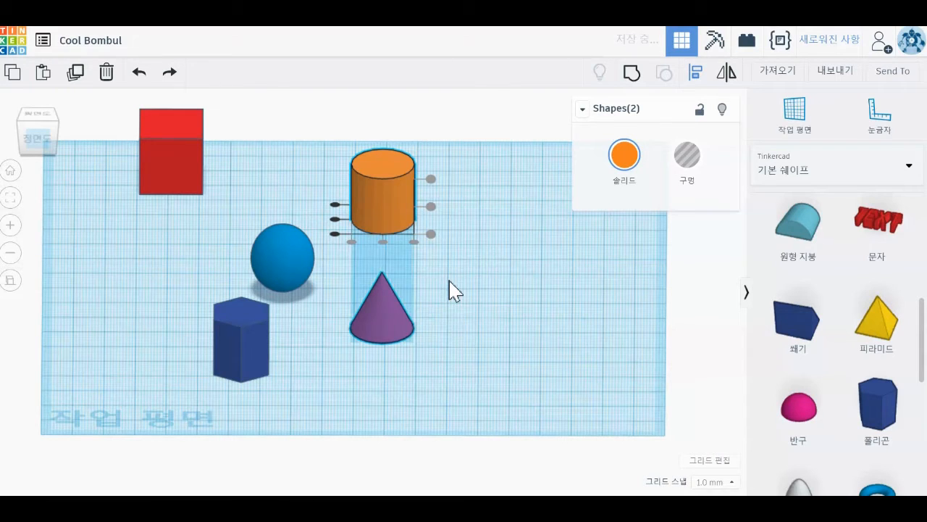
pyautogui.click(511, 291)
# Align the blue sphere to the left-right centre of the polygon prism, using the prism as the fixed reference.
pyautogui.moveTo(207, 201); pyautogui.dragTo(321, 385)
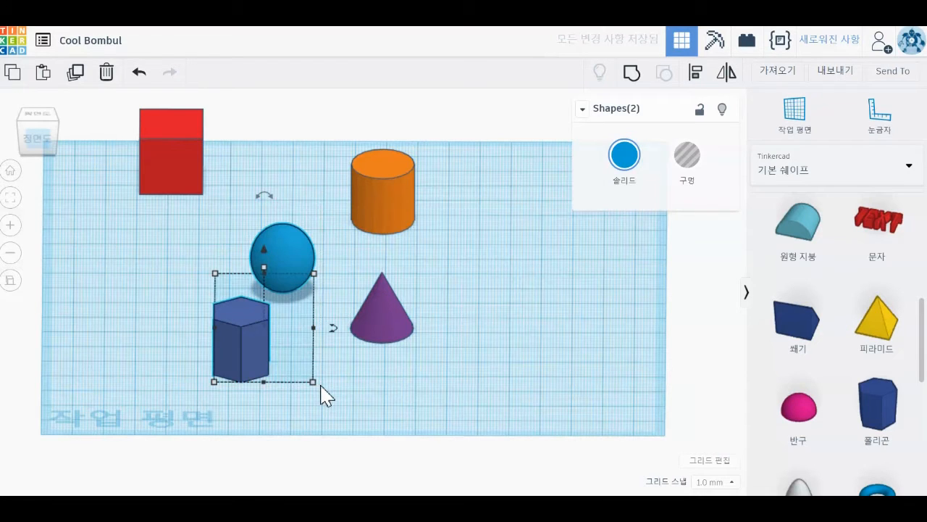
pyautogui.click(695, 72)
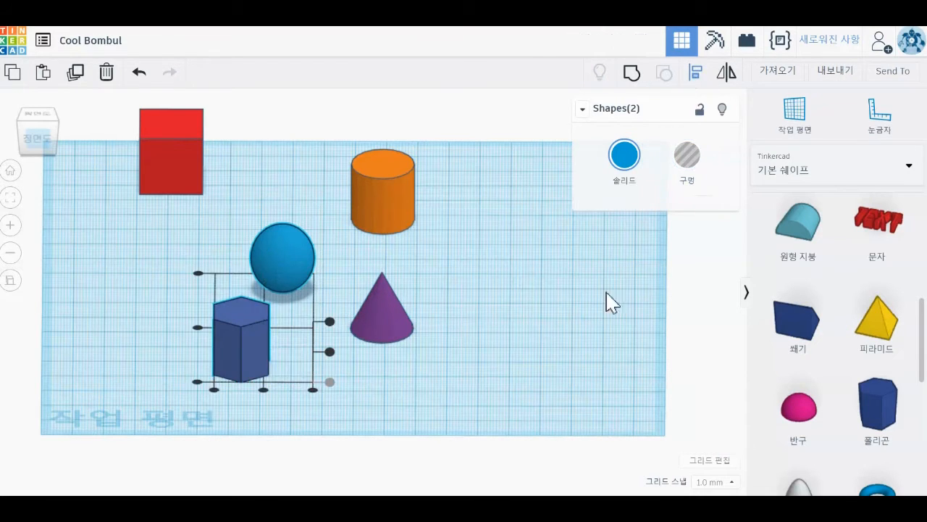
pyautogui.moveTo(530, 346); pyautogui.dragTo(558, 271, button='middle')
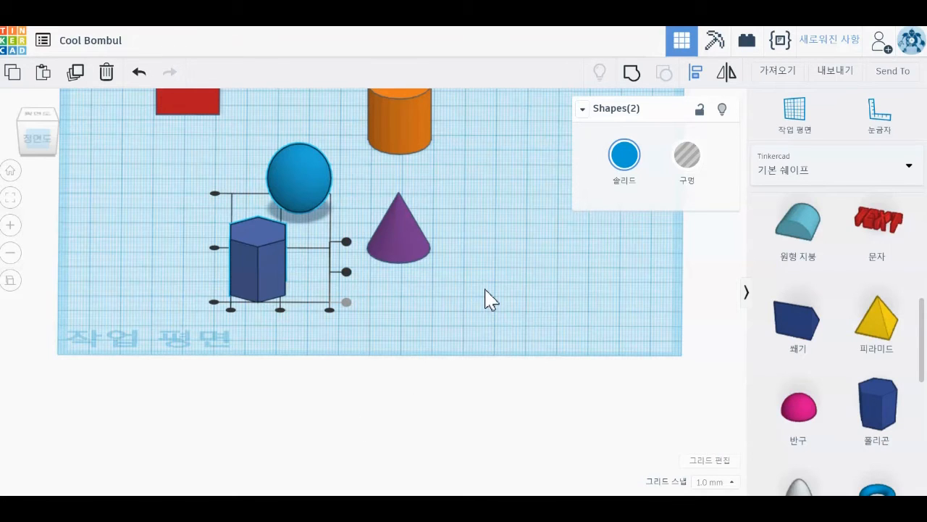
pyautogui.click(250, 273)
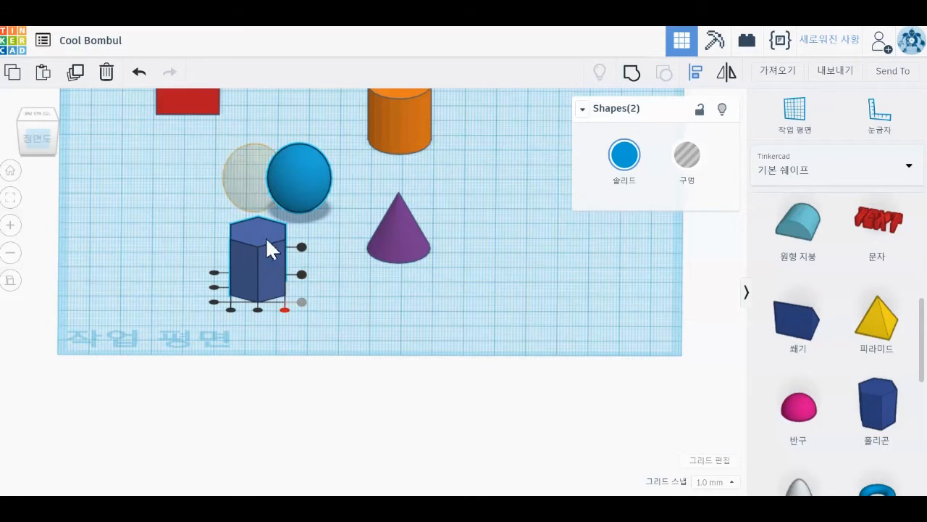
pyautogui.click(258, 310)
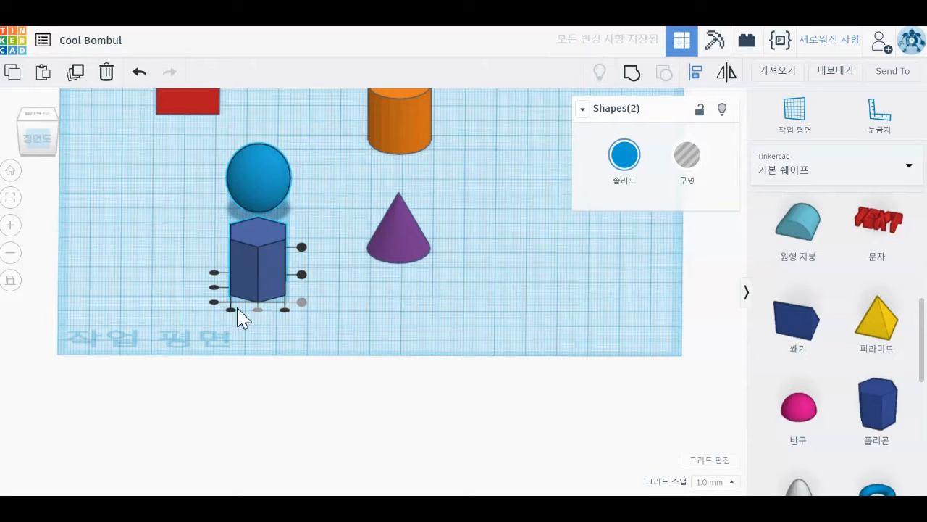
pyautogui.click(453, 409)
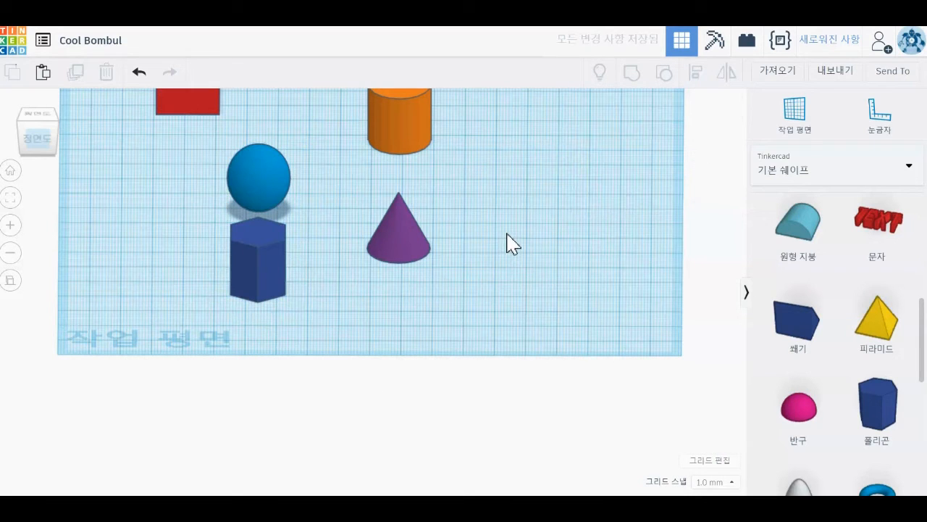
# Undo the reference-based alignments of the sphere and the cone.
pyautogui.moveTo(516, 230); pyautogui.dragTo(584, 246, button='middle')
pyautogui.moveTo(584, 246); pyautogui.dragTo(577, 277, button='right')
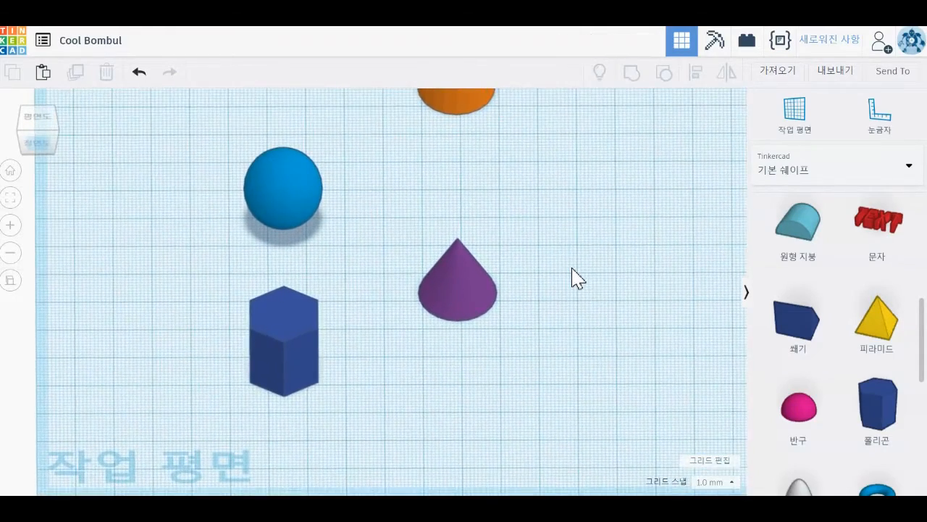
pyautogui.scroll(-3, 572, 268)
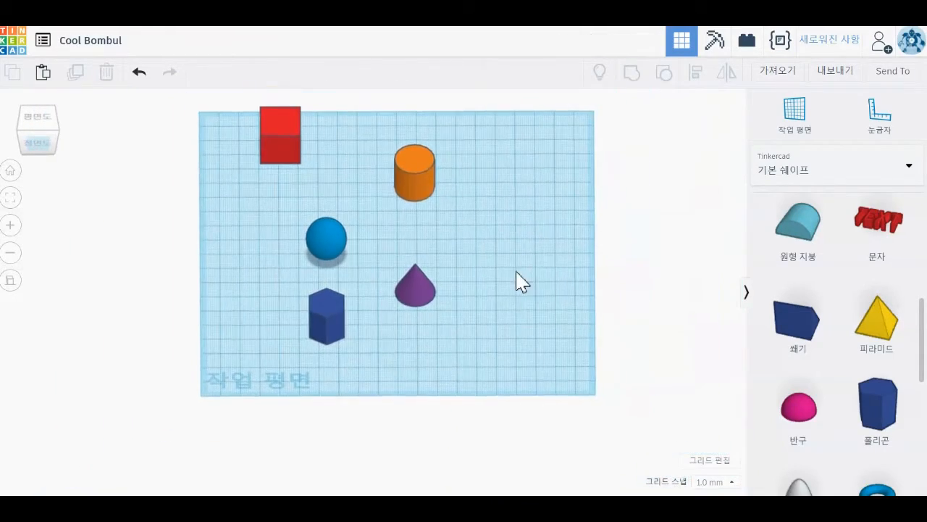
pyautogui.moveTo(538, 272); pyautogui.dragTo(562, 282, button='middle')
pyautogui.hotkey('ctrl', 'z')
pyautogui.hotkey('ctrl', 'z')
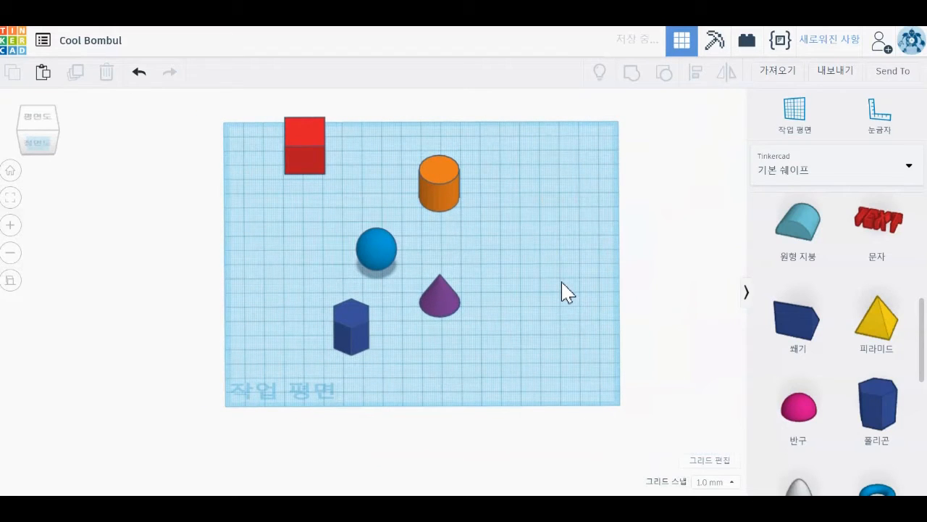
# Select all five shapes and align them to the left-right centre of the red box as the fixed reference.
pyautogui.moveTo(556, 283); pyautogui.dragTo(533, 317, button='middle')
pyautogui.moveTo(253, 106); pyautogui.dragTo(547, 420)
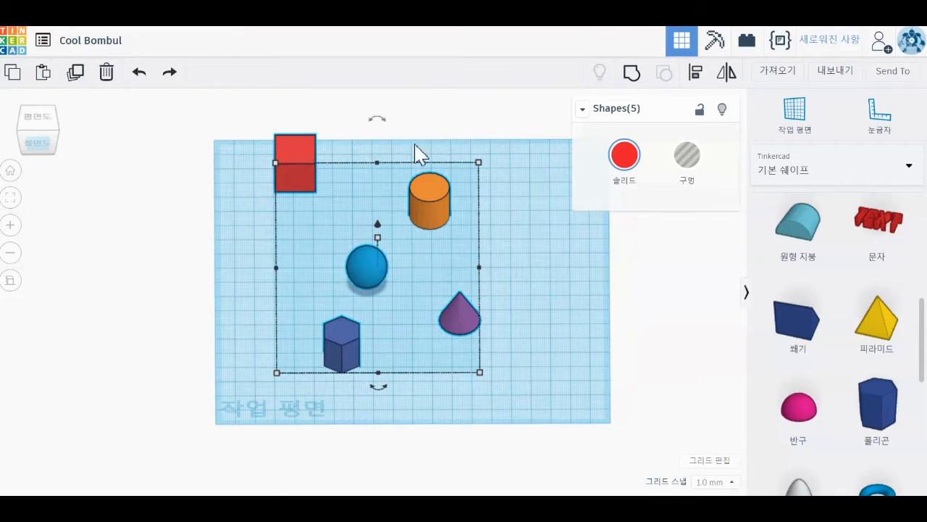
pyautogui.click(695, 71)
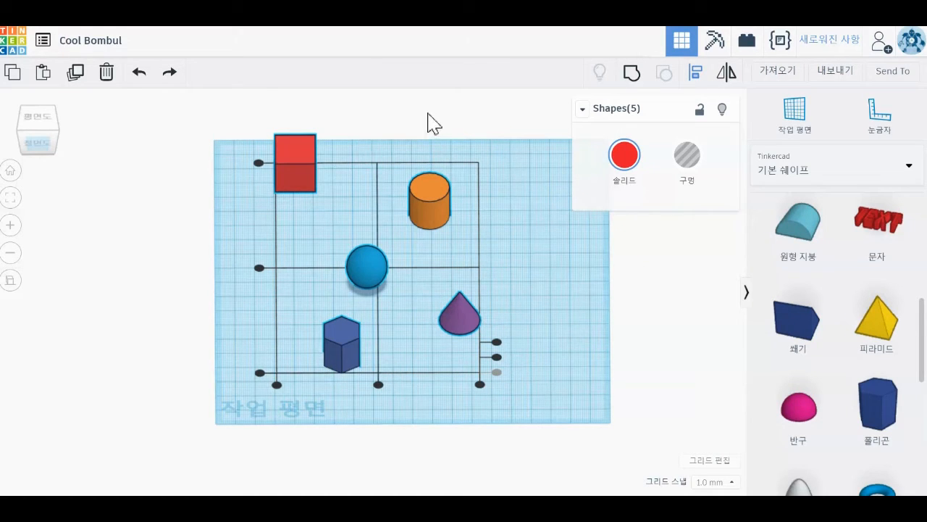
pyautogui.click(295, 152)
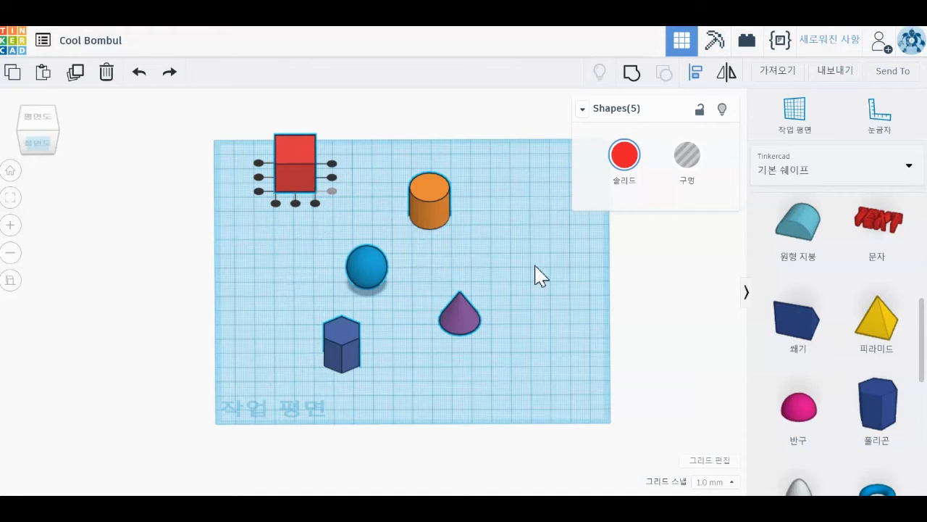
pyautogui.scroll(2, 537, 274)
pyautogui.moveTo(559, 269); pyautogui.dragTo(553, 290, button='middle')
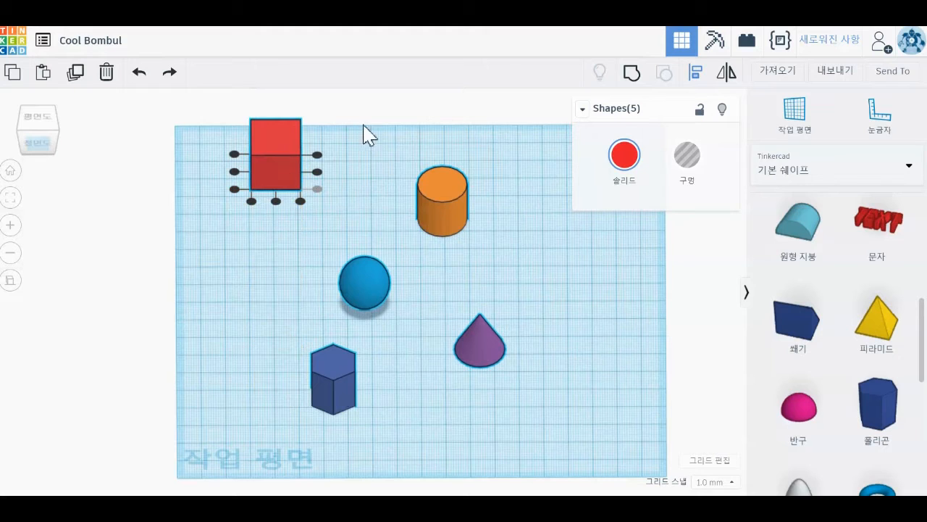
pyautogui.click(275, 202)
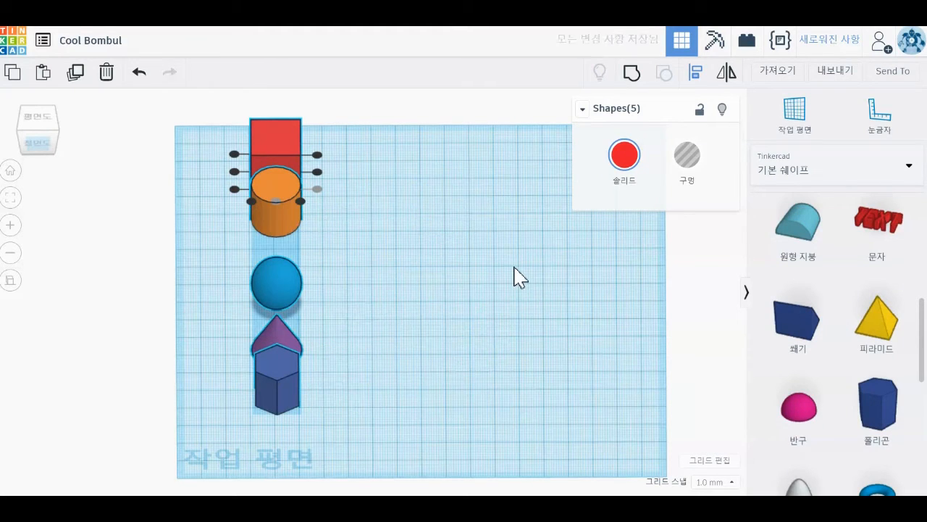
pyautogui.click(484, 287)
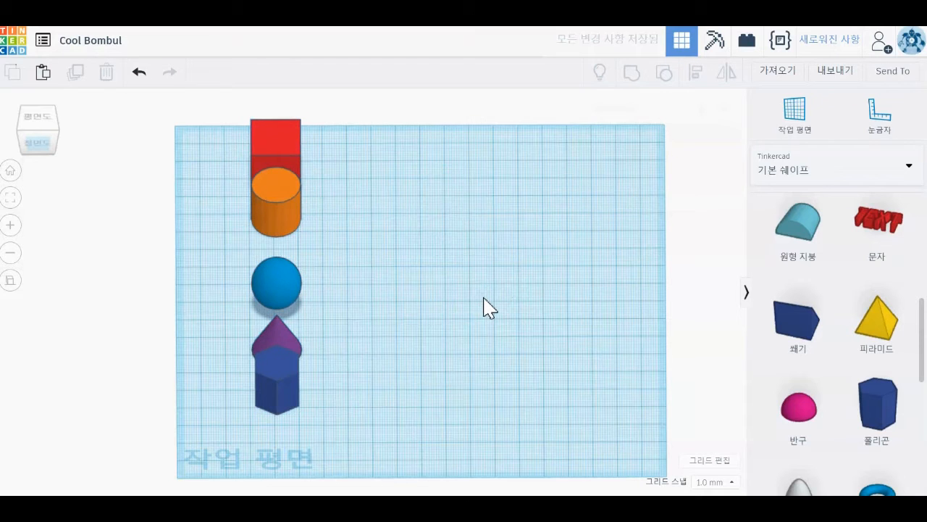
# Select all five aligned shapes and delete them to clear the workplane.
pyautogui.moveTo(483, 297)
pyautogui.mouseDown(button='right')
pyautogui.moveTo(484, 249)
pyautogui.moveTo(471, 290)
pyautogui.moveTo(500, 290)
pyautogui.moveTo(479, 299)
pyautogui.mouseUp(button='right')
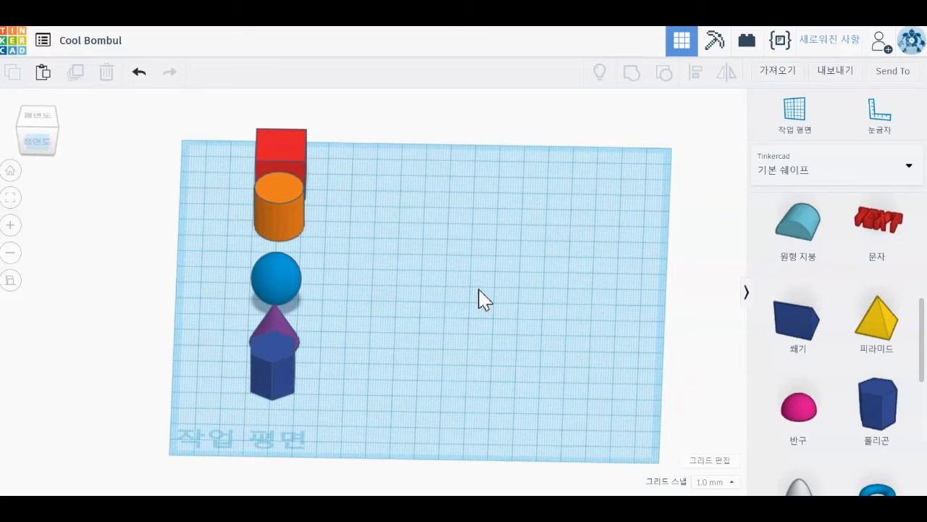
pyautogui.moveTo(389, 410); pyautogui.dragTo(240, 129)
pyautogui.press('Delete')
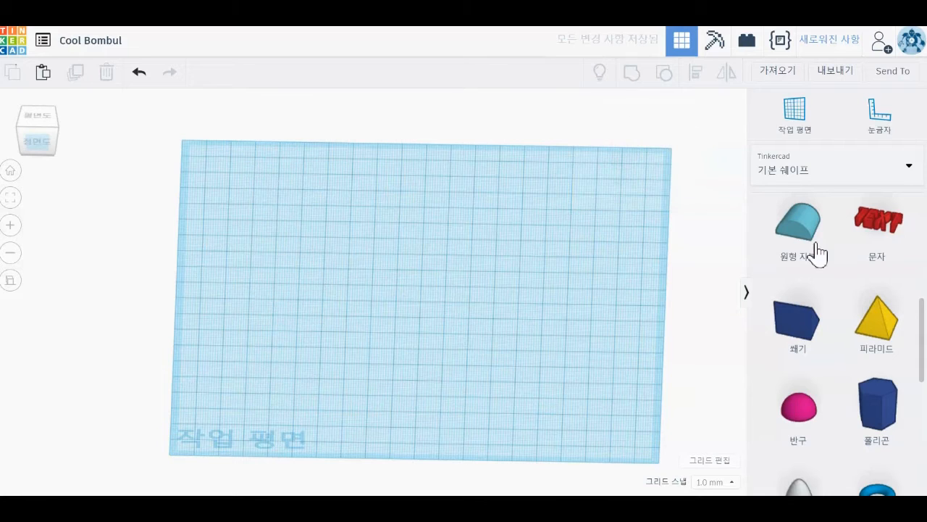
# Place a text shape on the workplane and position a duplicate of it about 74 mm to its right.
pyautogui.moveTo(873, 229); pyautogui.dragTo(335, 268)
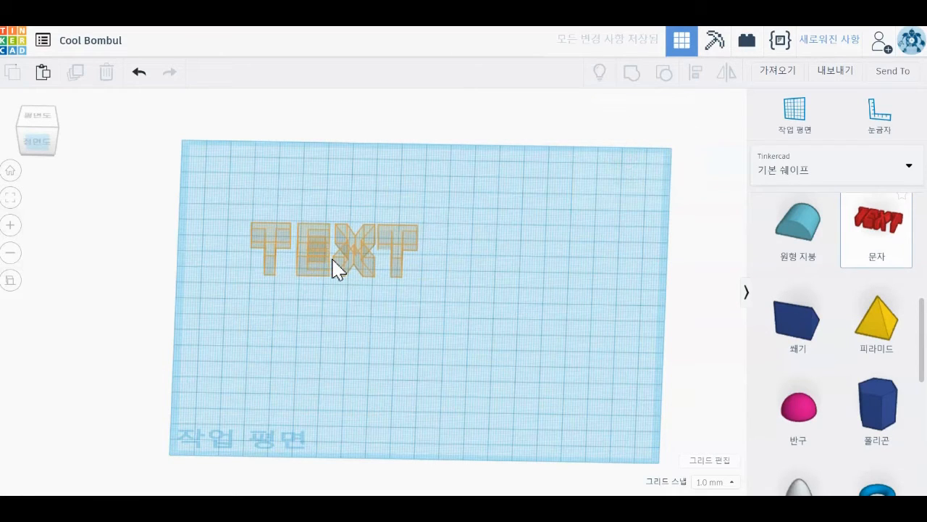
pyautogui.moveTo(489, 282); pyautogui.dragTo(374, 272, button='middle')
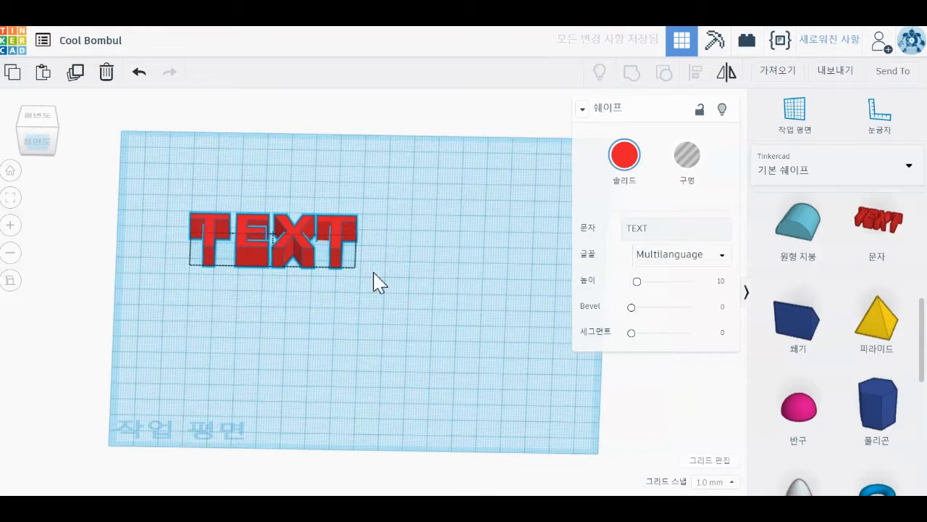
pyautogui.click(75, 73)
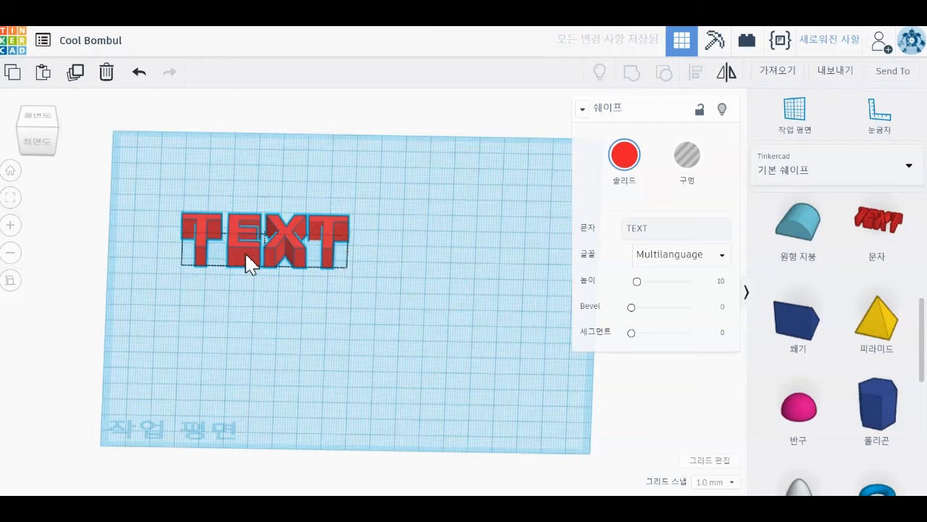
pyautogui.moveTo(245, 252); pyautogui.dragTo(423, 248)
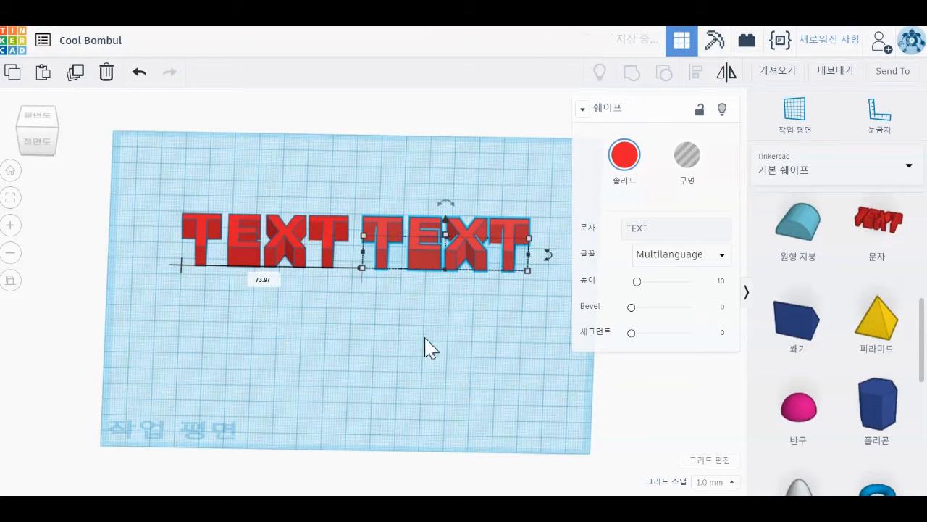
# Mirror the duplicated text shape left to right so its letters read backwards.
pyautogui.scroll(3, 427, 352)
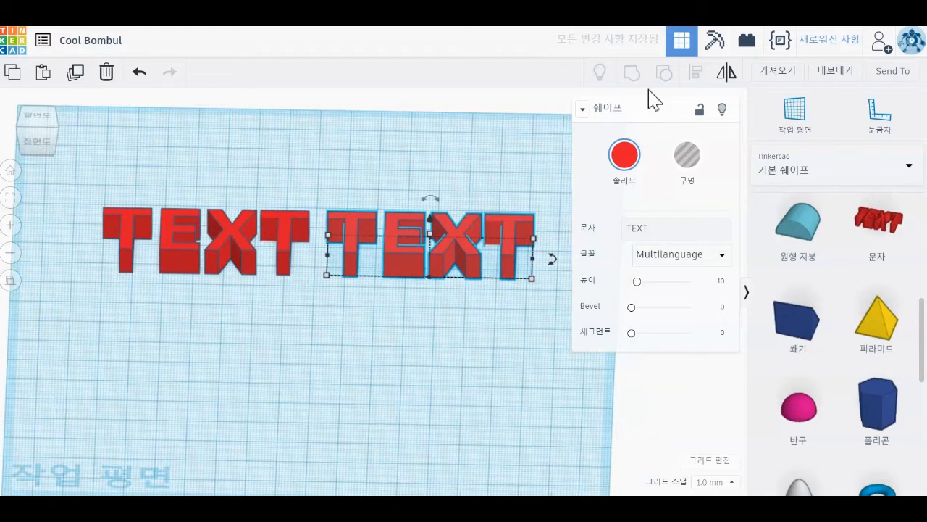
pyautogui.click(725, 72)
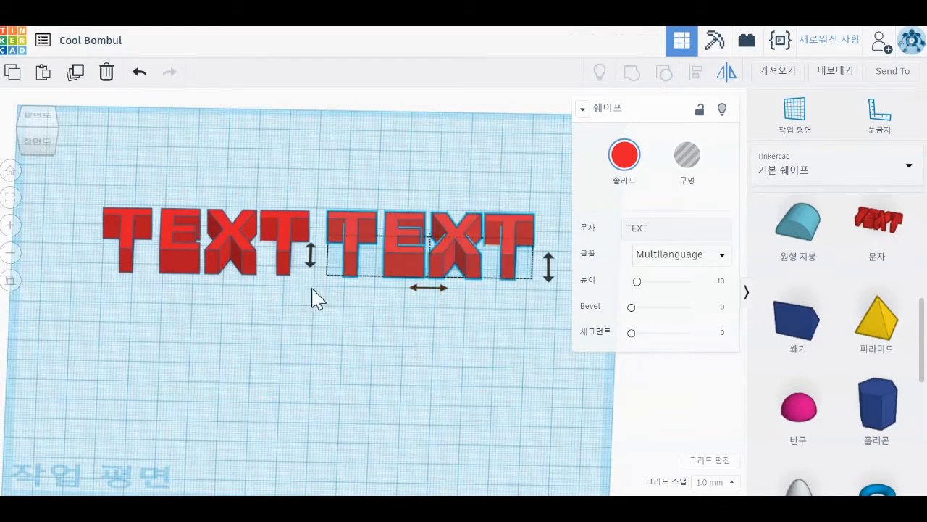
pyautogui.click(311, 259)
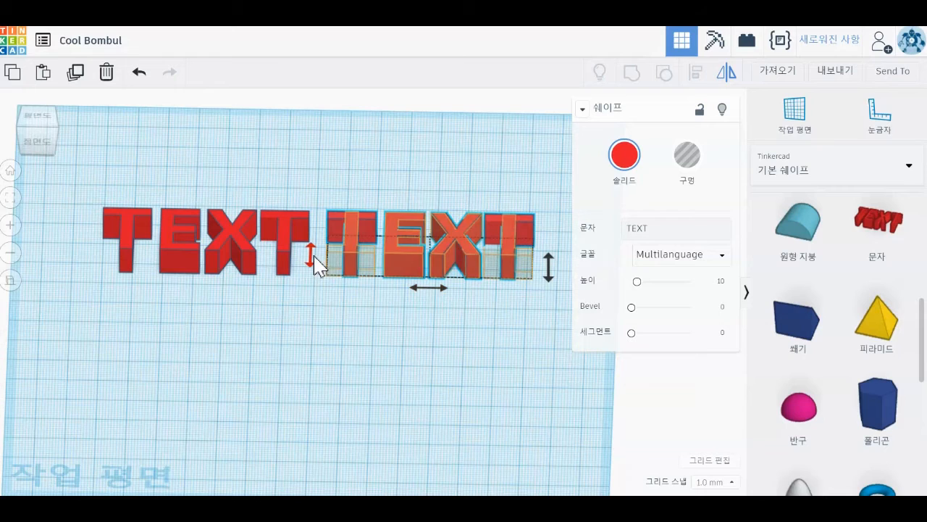
pyautogui.click(549, 267)
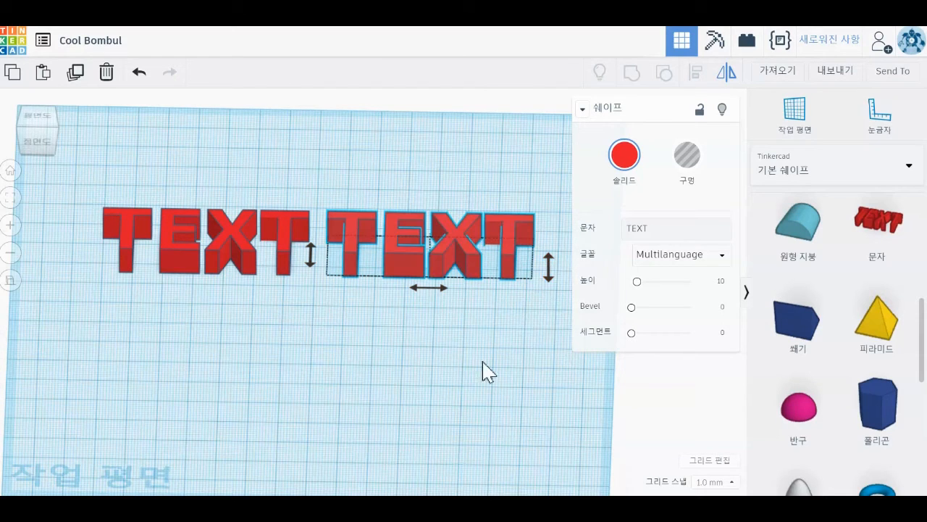
pyautogui.click(437, 291)
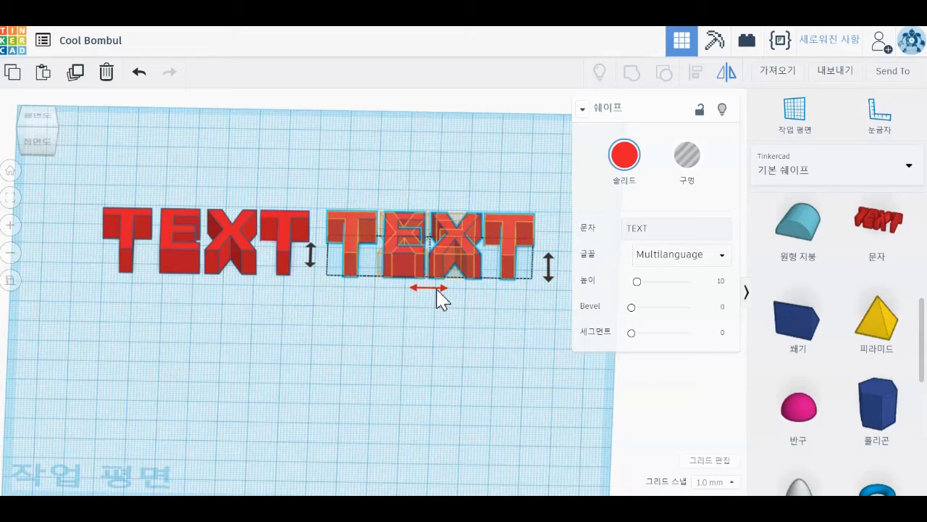
pyautogui.click(406, 373)
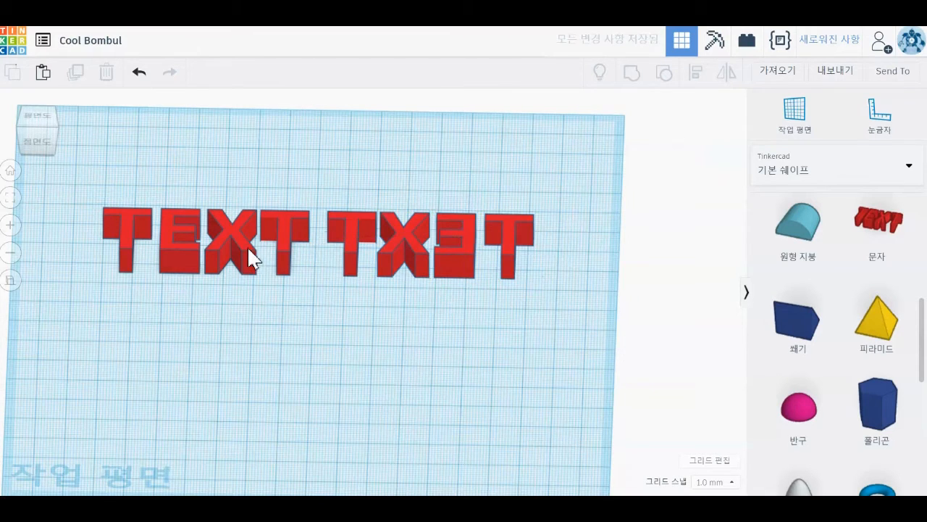
# Duplicate the unmirrored text shape and position the copy about 51 mm in front of it.
pyautogui.moveTo(348, 312)
pyautogui.mouseDown(button='right')
pyautogui.moveTo(348, 358)
pyautogui.moveTo(349, 313)
pyautogui.mouseUp(button='right')
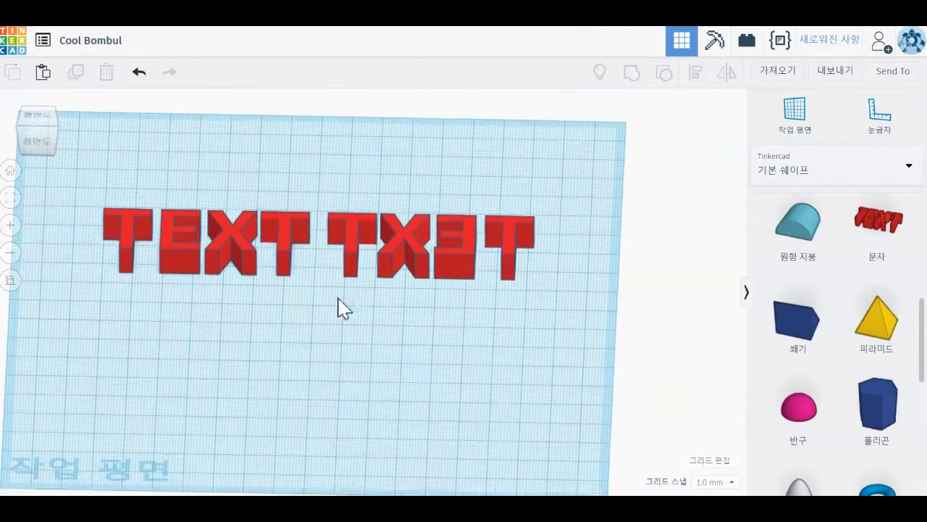
pyautogui.moveTo(354, 361); pyautogui.dragTo(439, 355, button='middle')
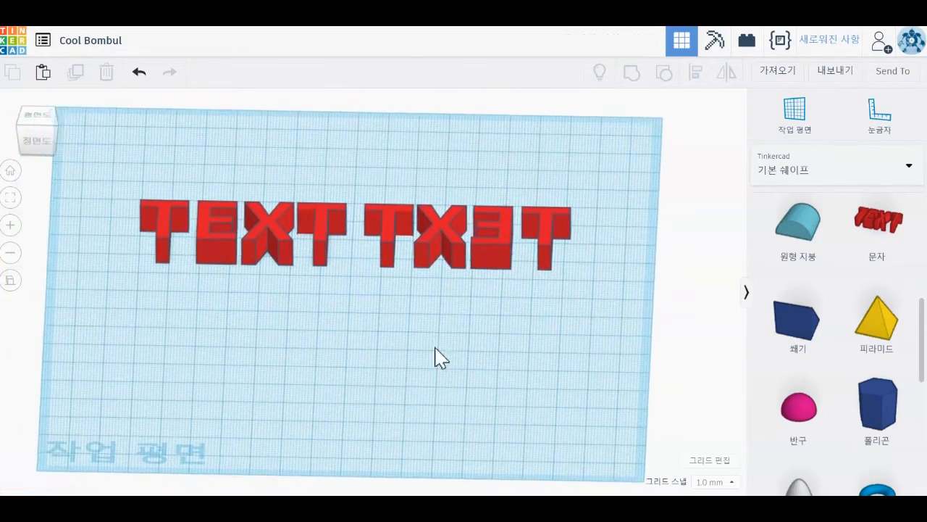
pyautogui.click(260, 262)
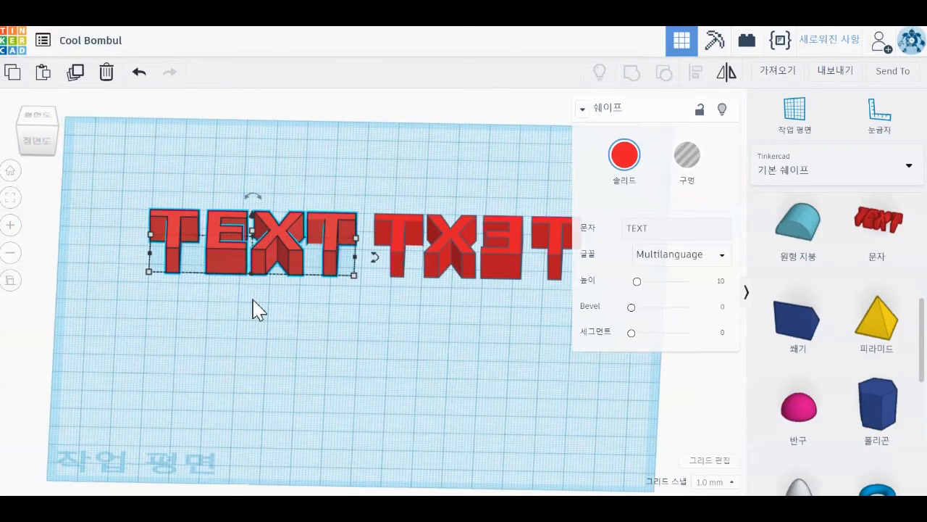
pyautogui.click(75, 71)
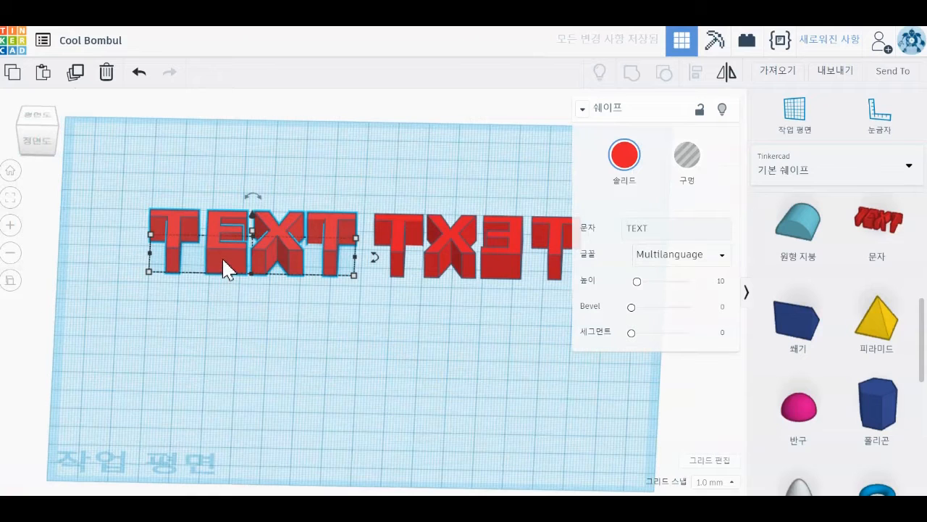
pyautogui.moveTo(222, 256); pyautogui.dragTo(239, 368)
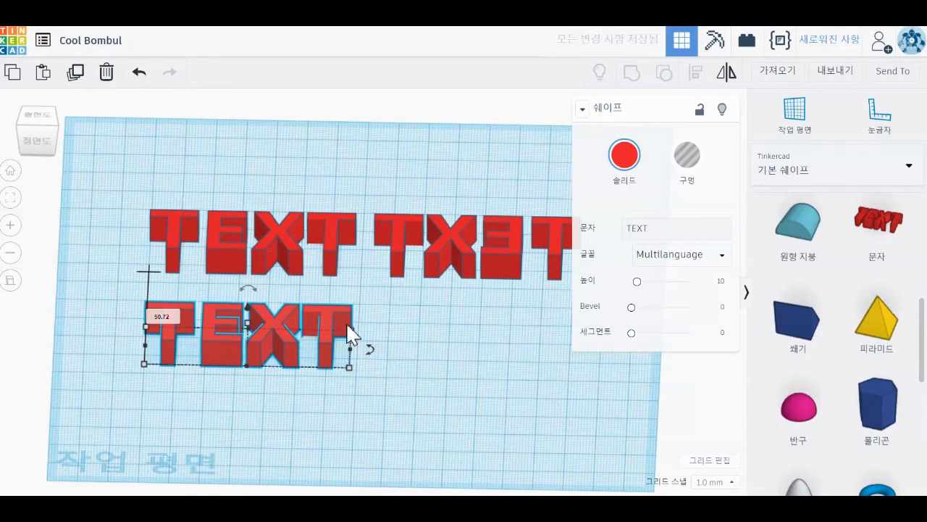
# Mirror the front text copy front to back and deselect it.
pyautogui.click(726, 72)
pyautogui.click(128, 345)
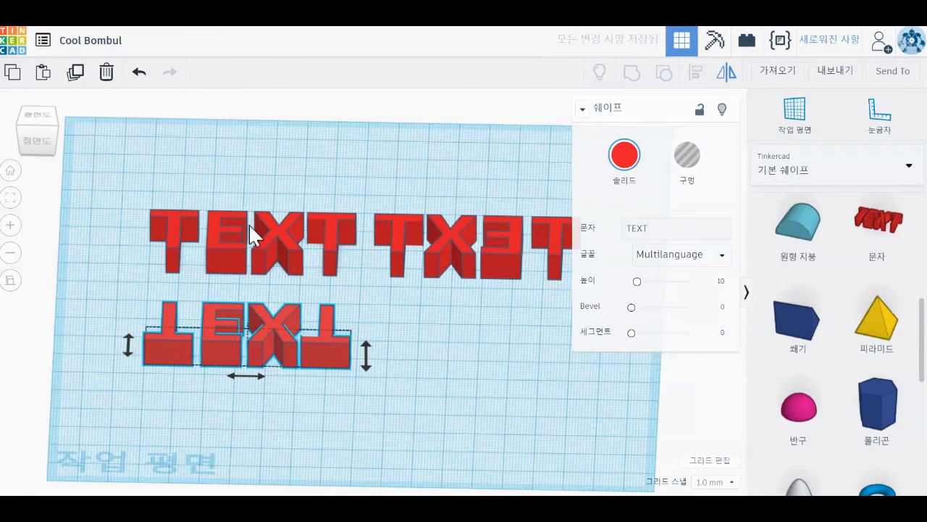
pyautogui.click(422, 388)
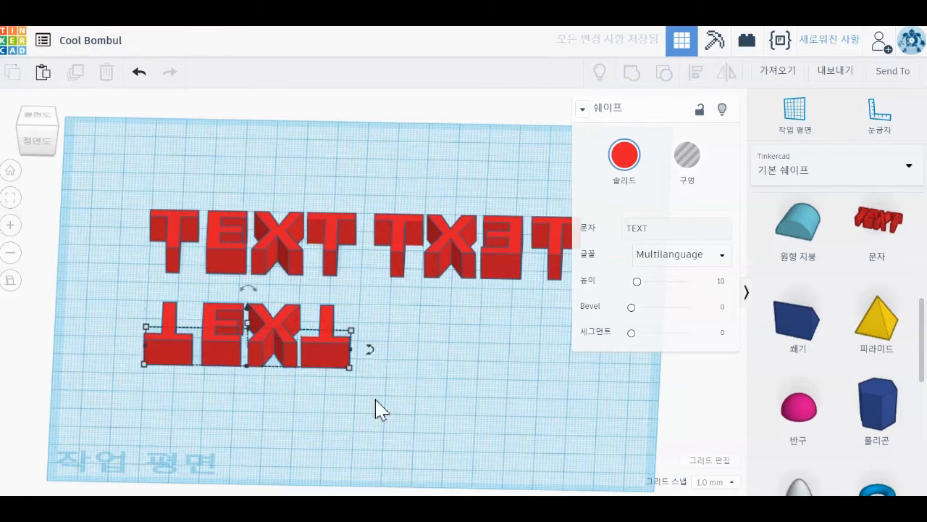
pyautogui.click(375, 400)
# Place a pyramid in front of the mirrored text and raise a duplicate of it 24 mm.
pyautogui.moveTo(362, 357); pyautogui.dragTo(374, 340, button='right')
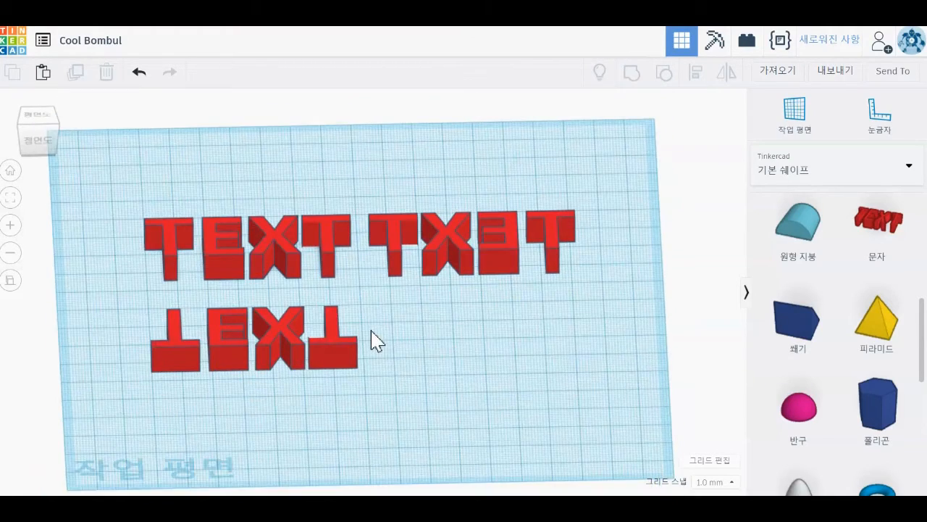
pyautogui.moveTo(572, 285); pyautogui.dragTo(418, 302, button='middle')
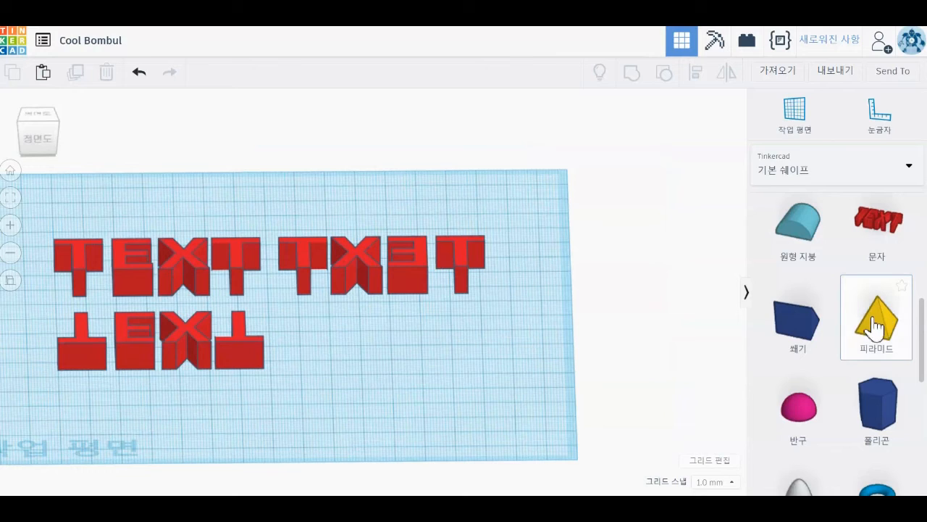
pyautogui.moveTo(882, 324); pyautogui.dragTo(392, 395)
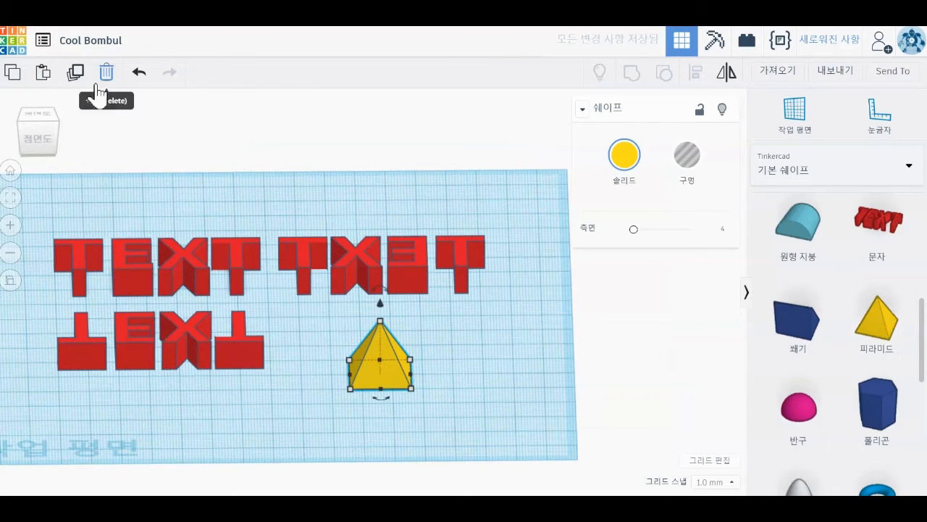
pyautogui.click(49, 144)
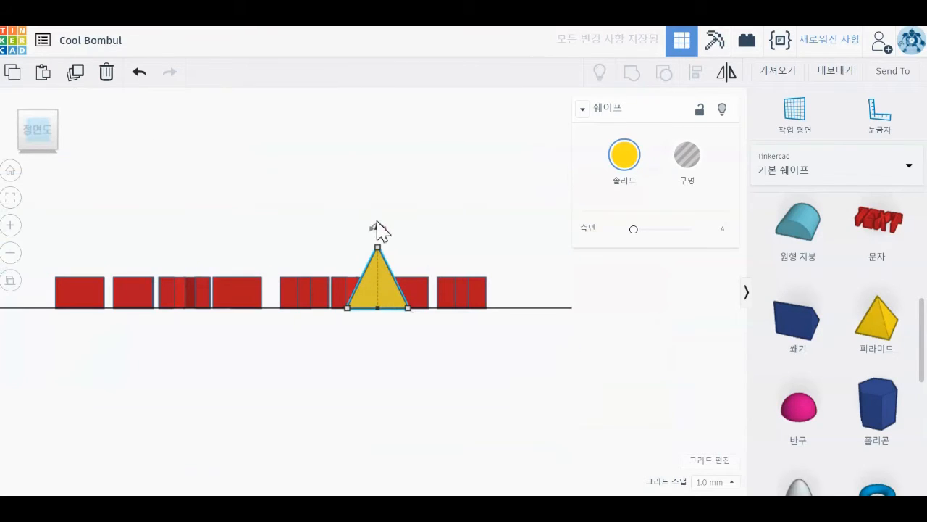
pyautogui.moveTo(380, 233); pyautogui.dragTo(386, 160)
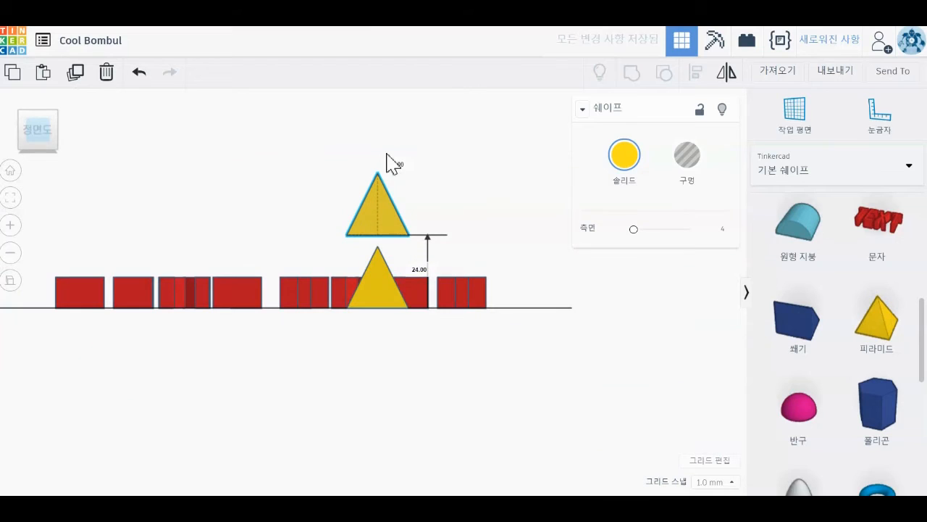
# Mirror the raised pyramid vertically so that it points downward.
pyautogui.click(726, 73)
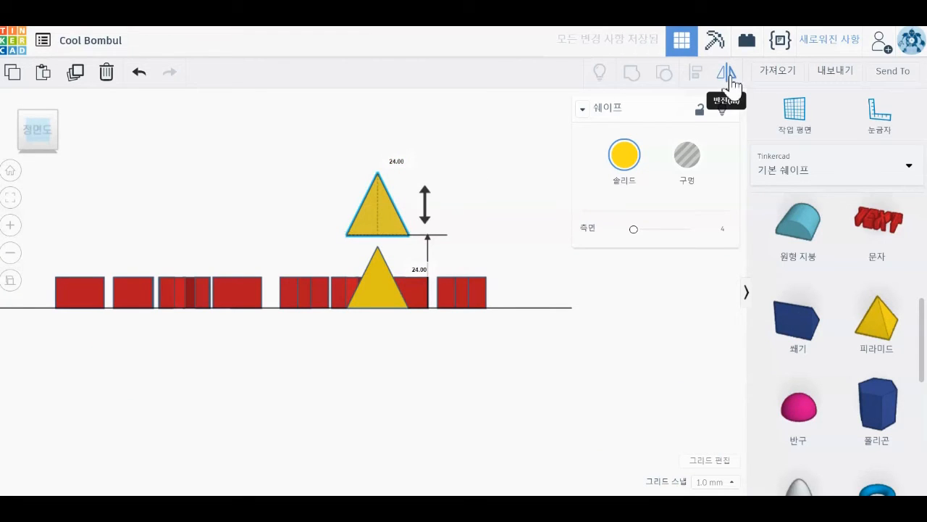
pyautogui.click(425, 217)
pyautogui.click(510, 291)
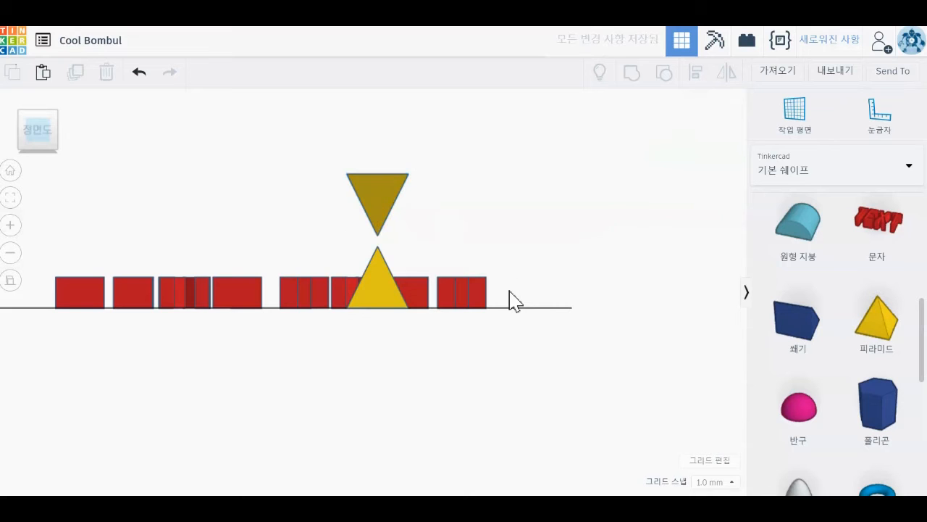
# Select all the text shapes and pyramids and delete them to clear the workplane.
pyautogui.moveTo(509, 288); pyautogui.dragTo(507, 339, button='right')
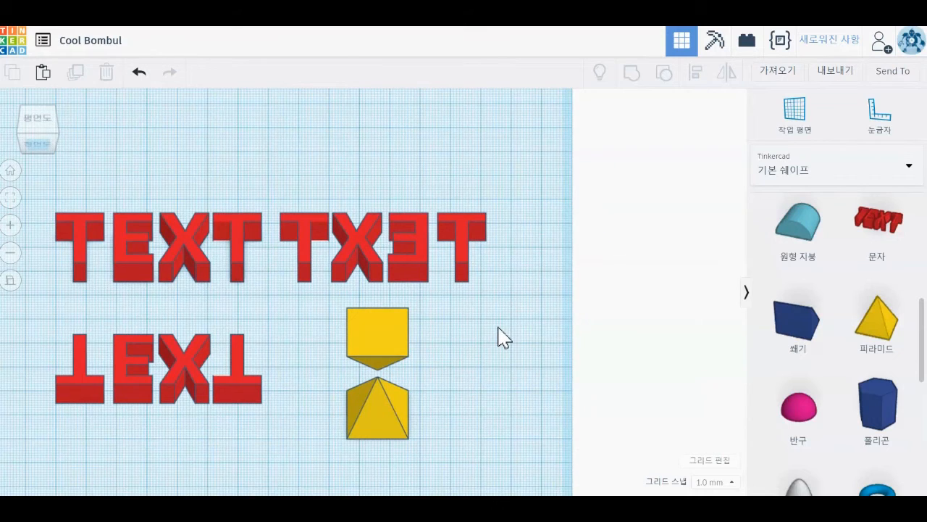
pyautogui.moveTo(503, 337); pyautogui.dragTo(599, 318, button='middle')
pyautogui.moveTo(584, 416); pyautogui.dragTo(127, 156)
pyautogui.press('Delete')
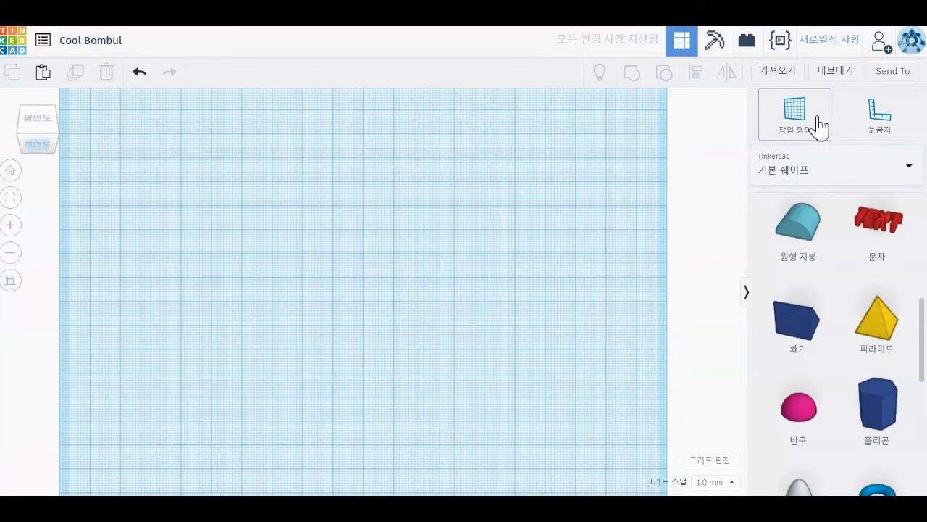
# Place a solid red box near the left side of the workplane and enlarge it in all dimensions.
pyautogui.scroll(-3, 497, 297)
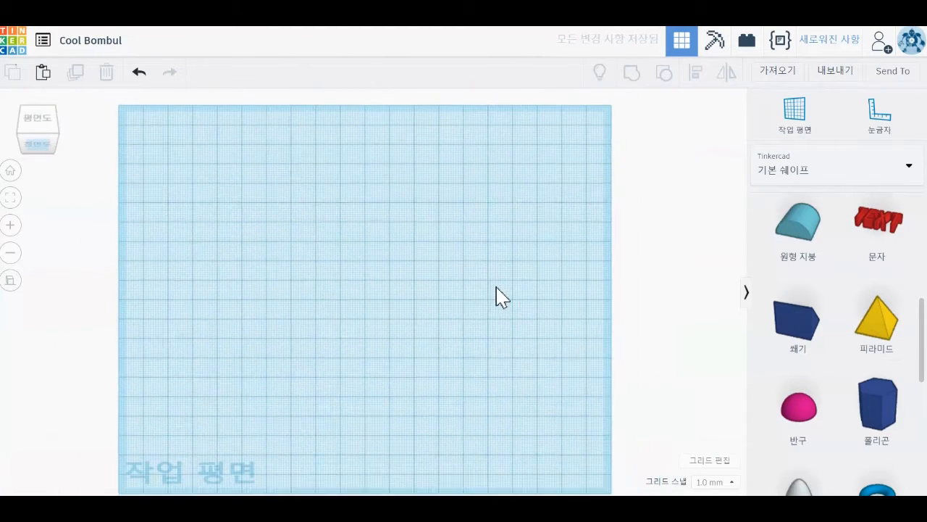
pyautogui.moveTo(478, 250); pyautogui.dragTo(380, 371, button='right')
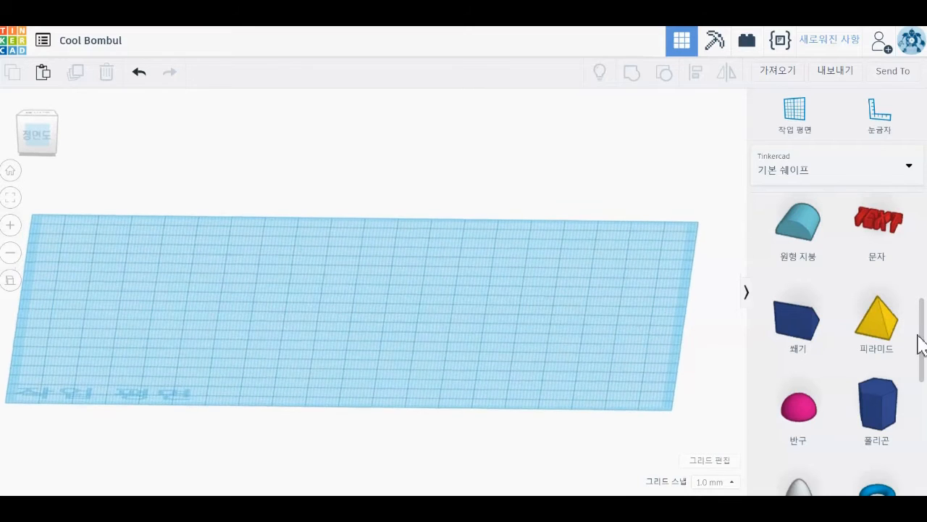
pyautogui.moveTo(921, 333); pyautogui.dragTo(919, 244)
pyautogui.moveTo(798, 326); pyautogui.dragTo(203, 314)
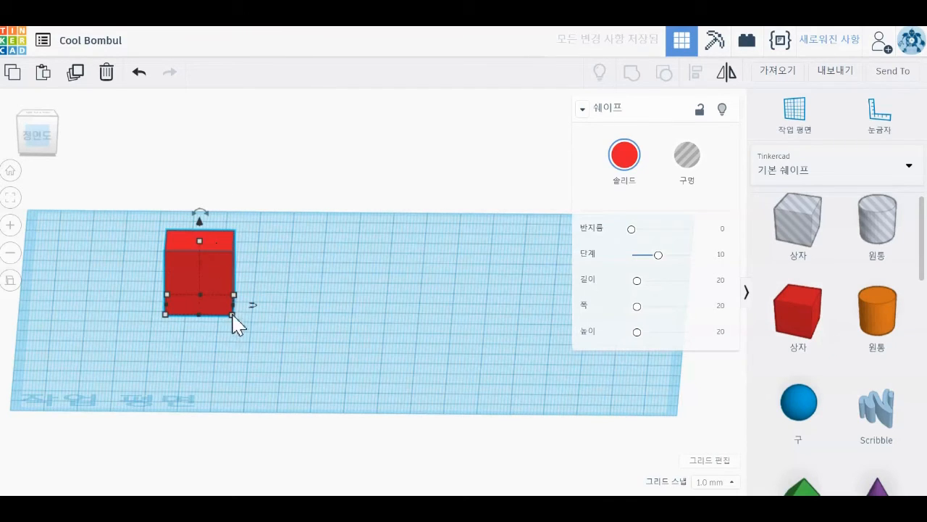
pyautogui.moveTo(236, 324)
pyautogui.moveTo(236, 324); pyautogui.dragTo(249, 329)
pyautogui.click(370, 373)
# Place a green roof shape on the workplane to the right of the red box.
pyautogui.moveTo(369, 373); pyautogui.dragTo(374, 341, button='right')
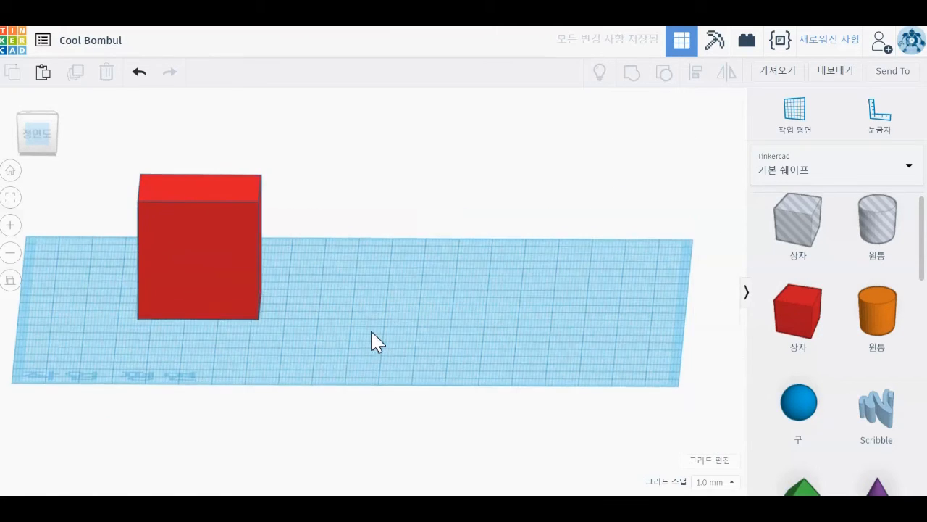
pyautogui.moveTo(368, 358); pyautogui.dragTo(370, 364, button='right')
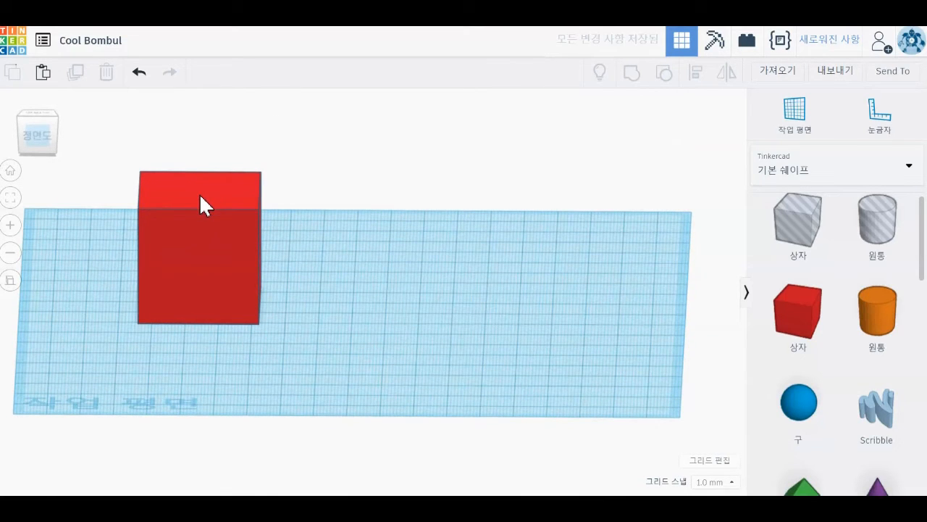
pyautogui.moveTo(337, 305); pyautogui.dragTo(340, 283, button='right')
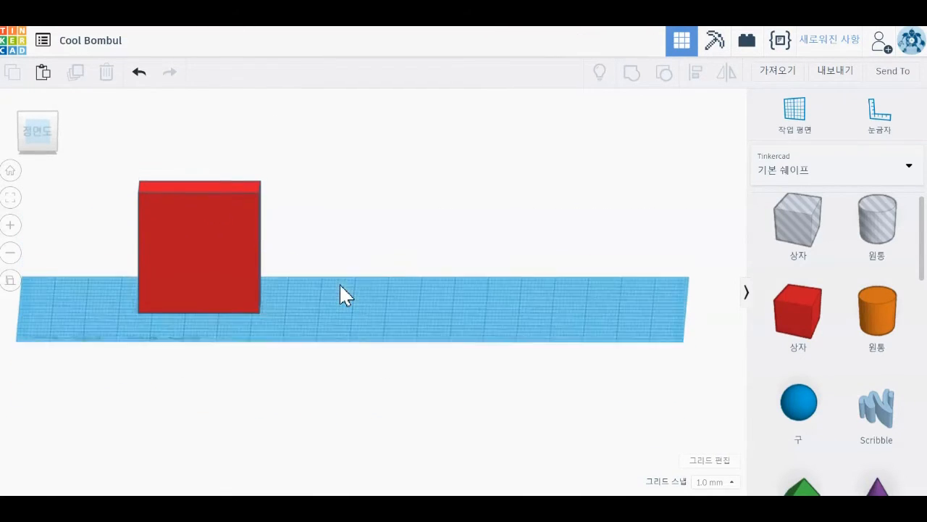
pyautogui.moveTo(806, 493); pyautogui.dragTo(412, 300)
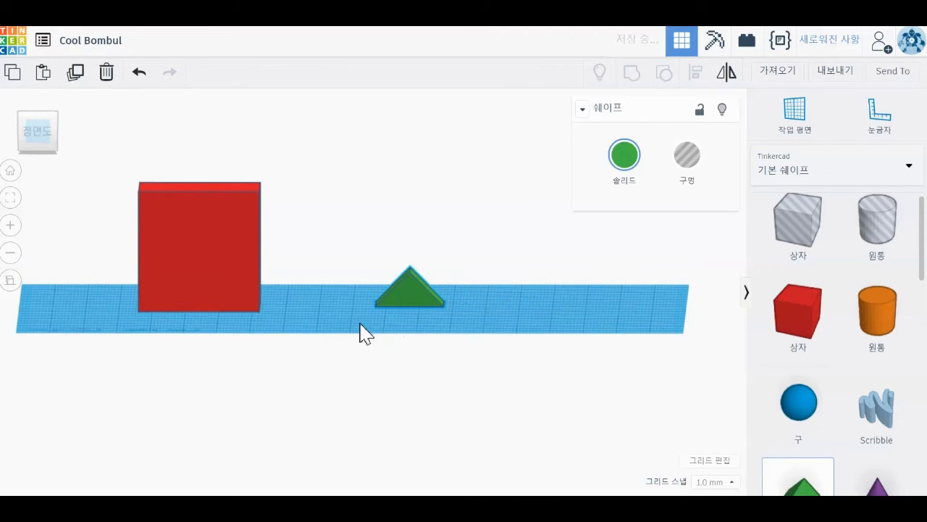
pyautogui.moveTo(530, 316); pyautogui.dragTo(427, 302, button='right')
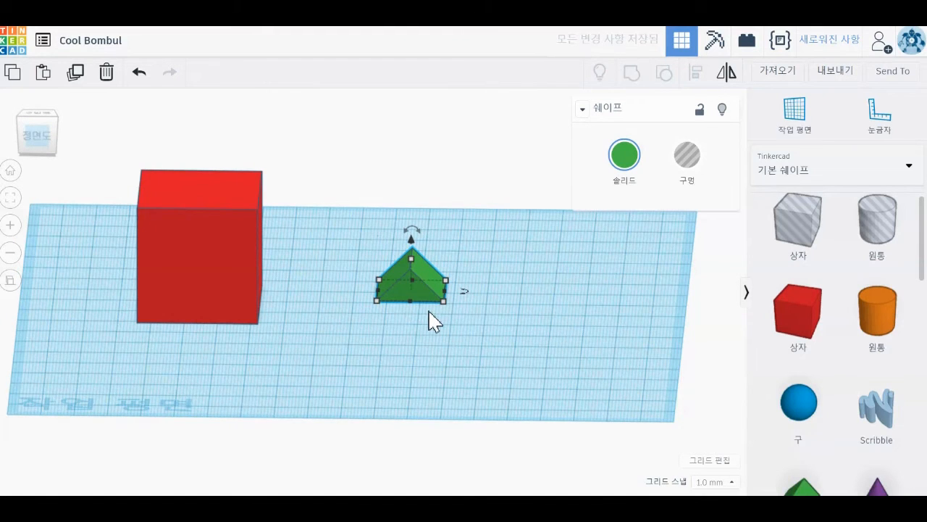
# Set a temporary workplane on the top face of the red box.
pyautogui.moveTo(483, 324); pyautogui.dragTo(469, 314, button='right')
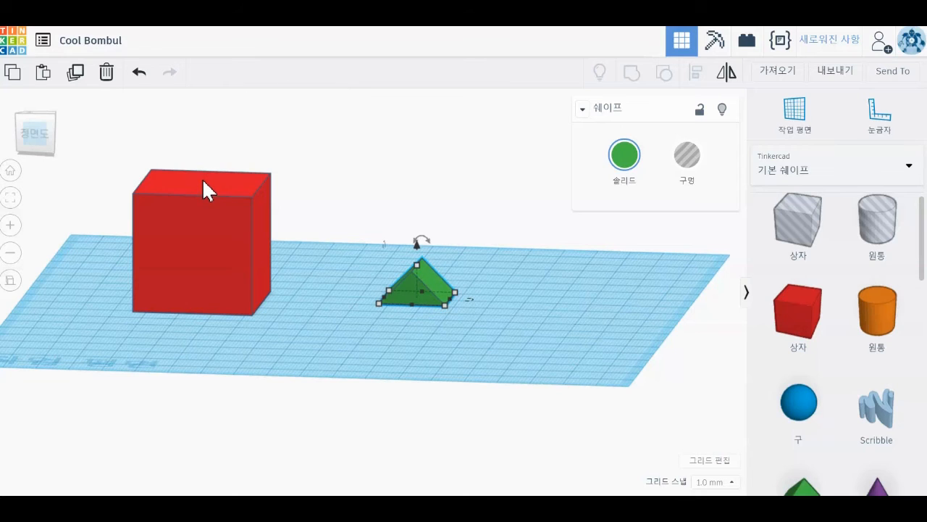
pyautogui.moveTo(383, 268); pyautogui.dragTo(432, 258, button='middle')
pyautogui.scroll(3, 423, 268)
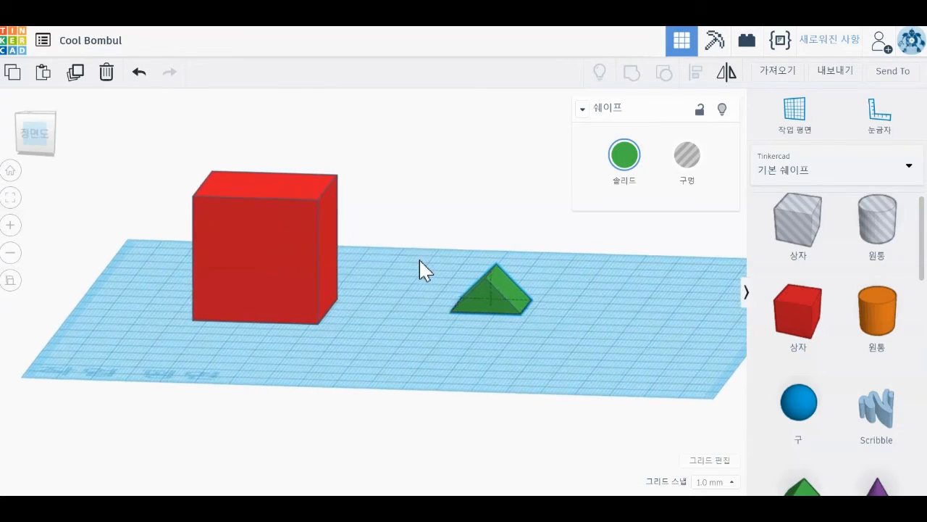
pyautogui.click(808, 118)
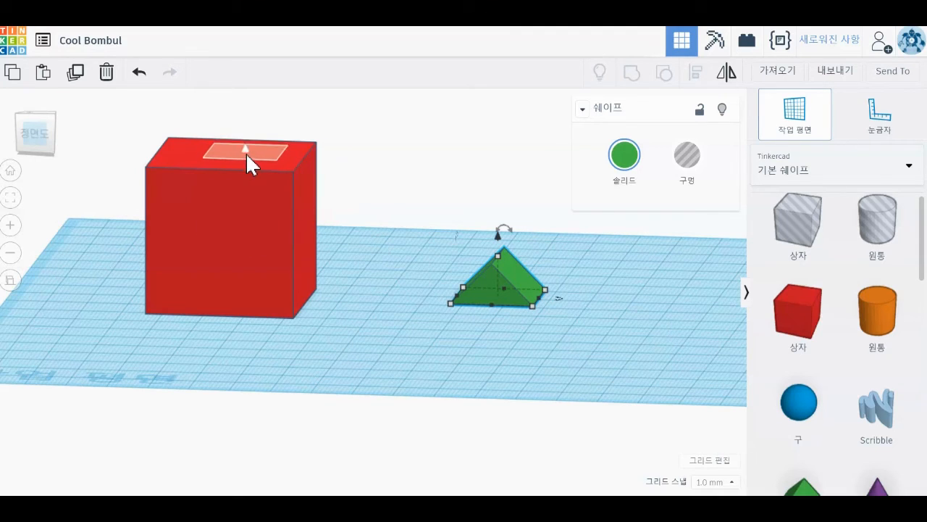
pyautogui.click(244, 154)
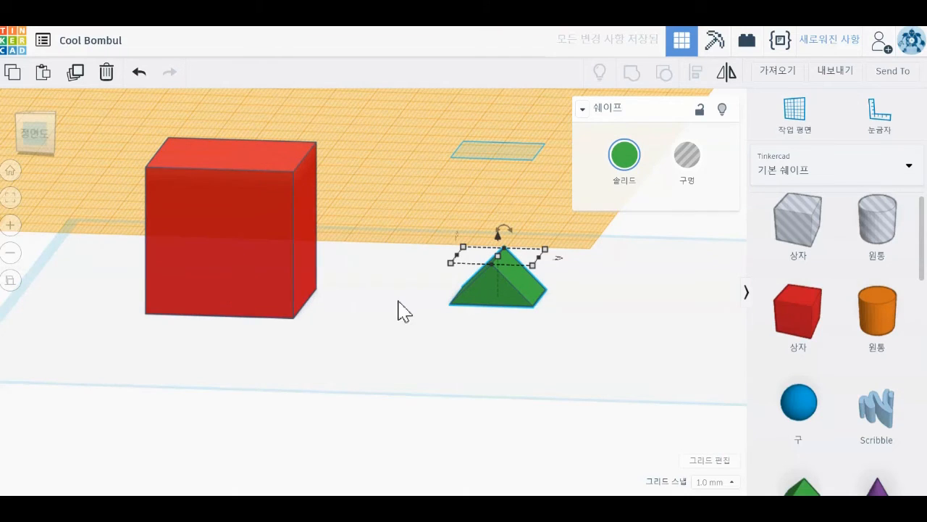
pyautogui.moveTo(389, 283); pyautogui.dragTo(403, 268, button='right')
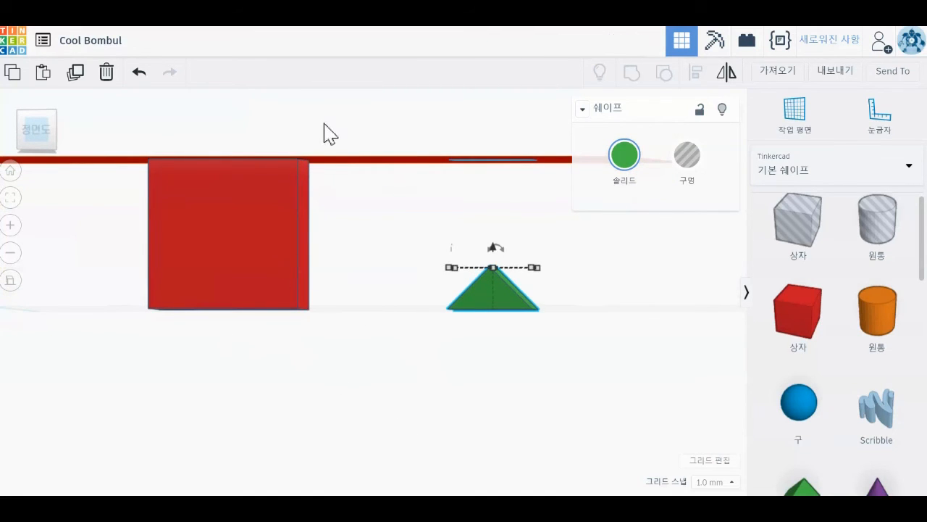
# Place a second green roof shape on the top face of the red box using the temporary workplane.
pyautogui.moveTo(409, 235); pyautogui.dragTo(374, 242, button='right')
pyautogui.moveTo(412, 276); pyautogui.dragTo(493, 352, button='right')
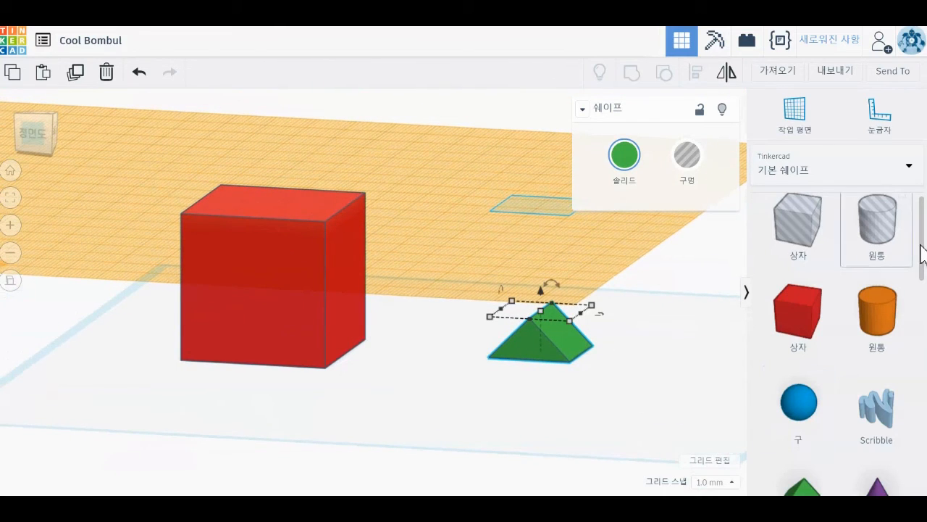
pyautogui.scroll(-3, 917, 294)
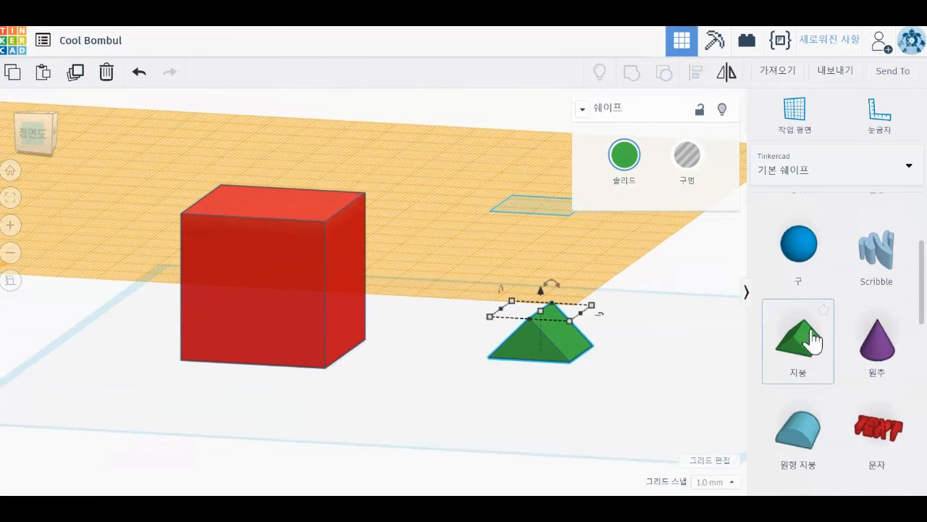
pyautogui.moveTo(793, 341); pyautogui.dragTo(342, 312)
pyautogui.moveTo(446, 286); pyautogui.dragTo(476, 302, button='right')
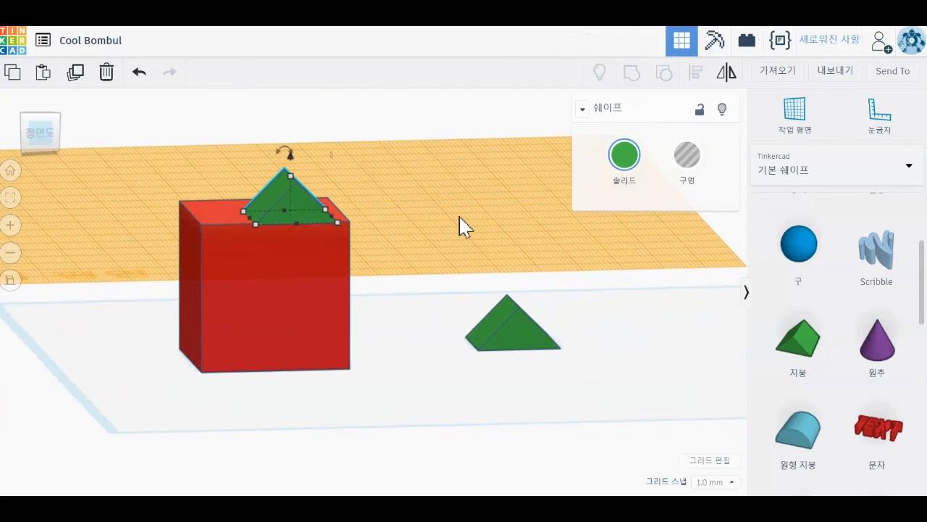
# Return the workplane from the red box's top face to the original base grid.
pyautogui.click(802, 122)
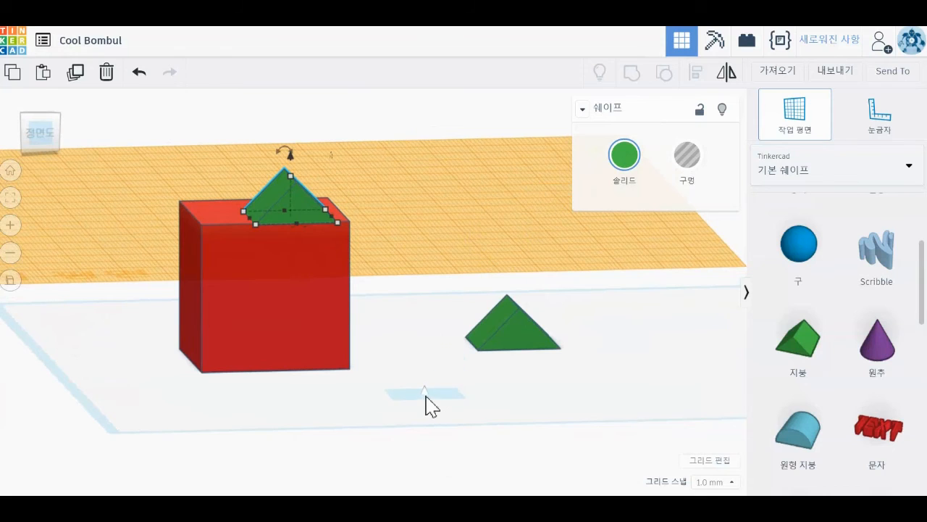
pyautogui.click(427, 402)
pyautogui.moveTo(439, 398); pyautogui.dragTo(477, 385, button='right')
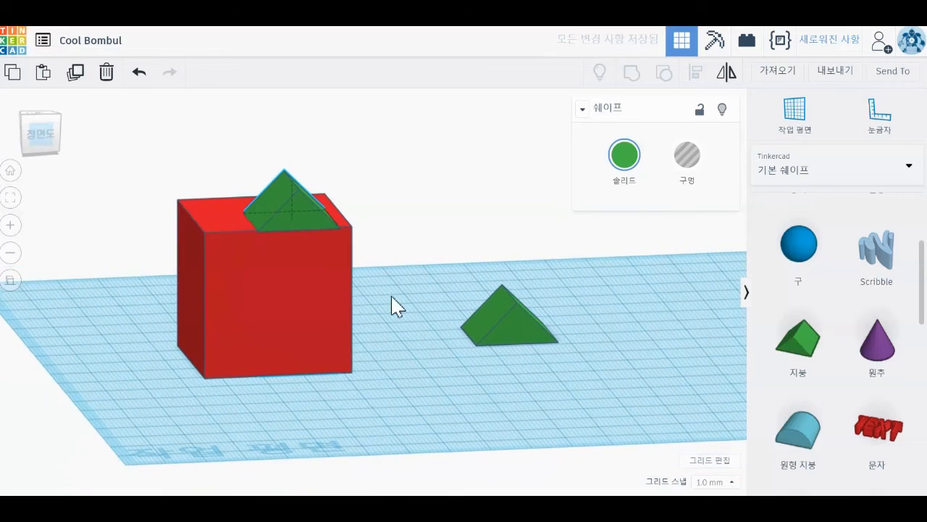
pyautogui.moveTo(423, 293); pyautogui.dragTo(331, 190, button='right')
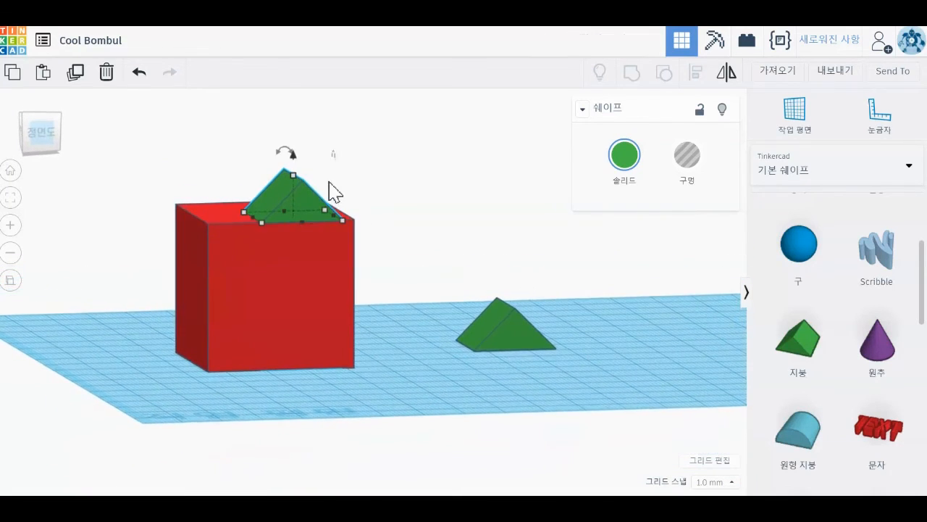
pyautogui.moveTo(395, 306); pyautogui.dragTo(246, 255, button='right')
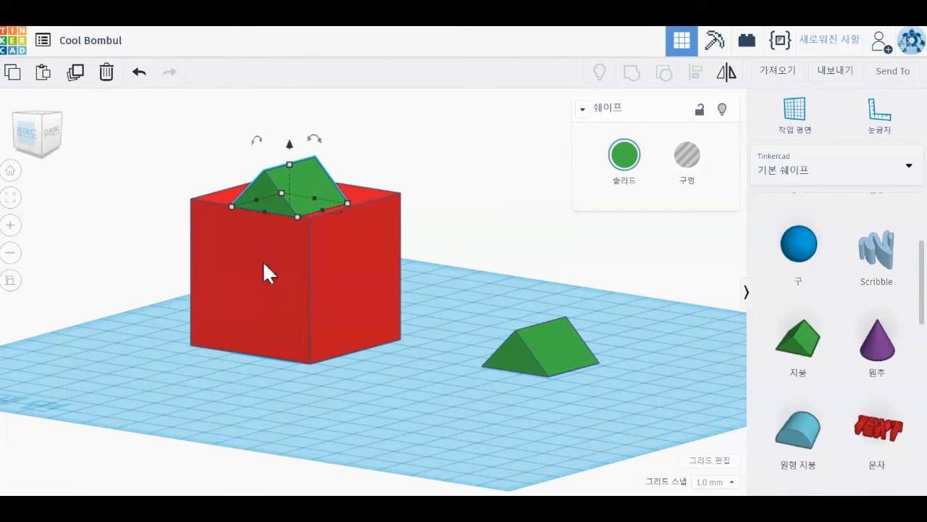
# Set a temporary workplane on the red box's front face and place a green roof shape on that face.
pyautogui.click(795, 129)
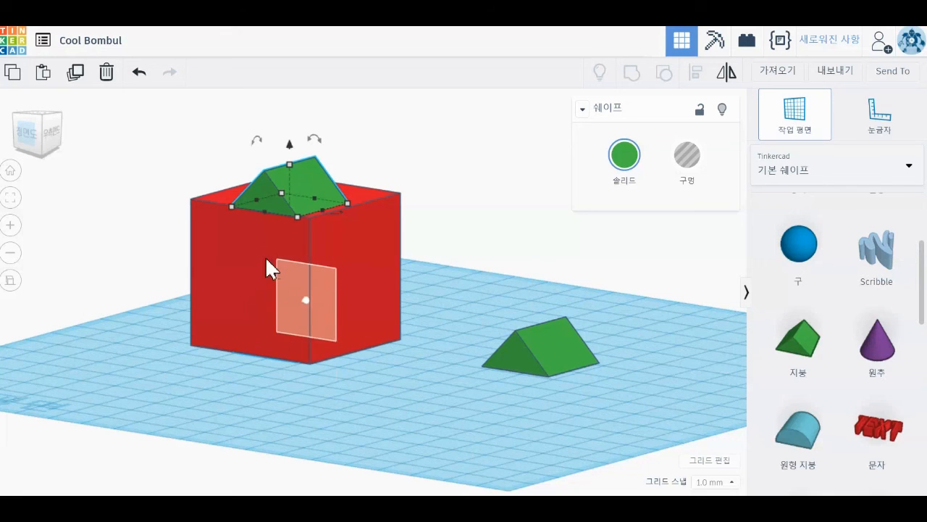
pyautogui.click(270, 282)
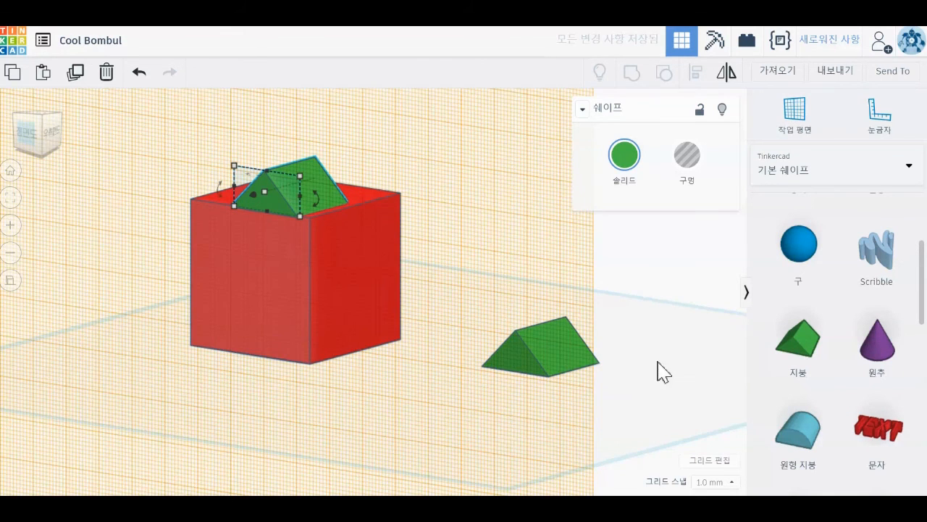
pyautogui.moveTo(658, 362); pyautogui.dragTo(606, 352, button='right')
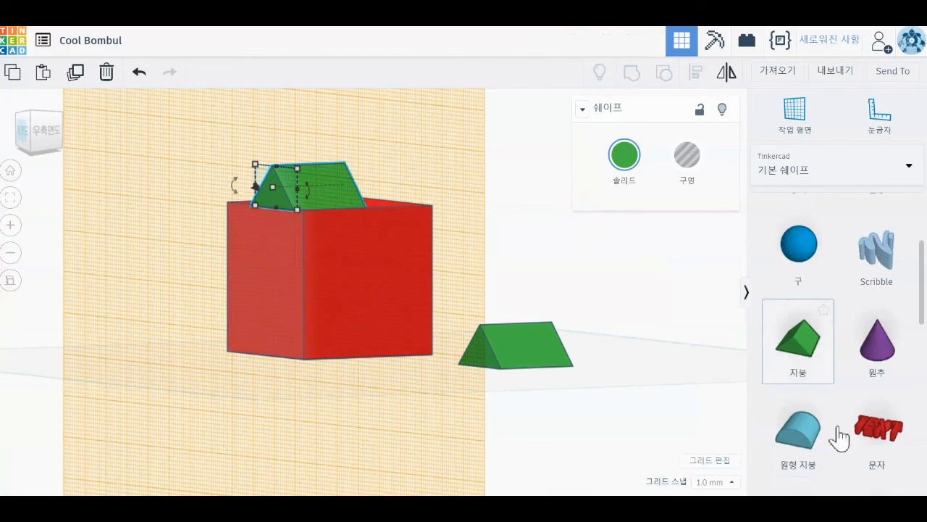
pyautogui.moveTo(839, 438); pyautogui.dragTo(269, 251)
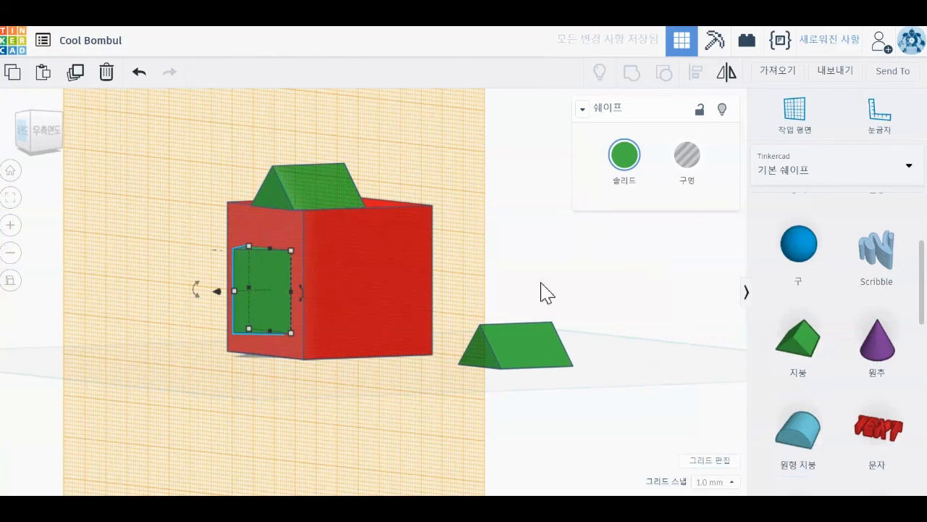
pyautogui.moveTo(541, 292)
pyautogui.mouseDown(button='right')
pyautogui.moveTo(471, 306)
pyautogui.moveTo(553, 310)
pyautogui.moveTo(417, 293)
pyautogui.moveTo(541, 290)
pyautogui.moveTo(536, 284)
pyautogui.mouseUp(button='right')
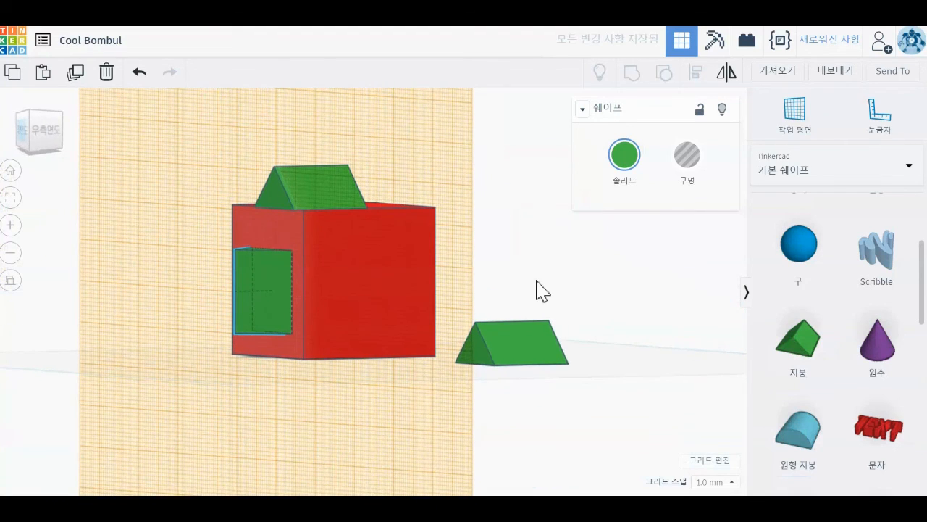
# Reset the workplane from the box's front face to the base grid.
pyautogui.click(796, 115)
pyautogui.click(637, 393)
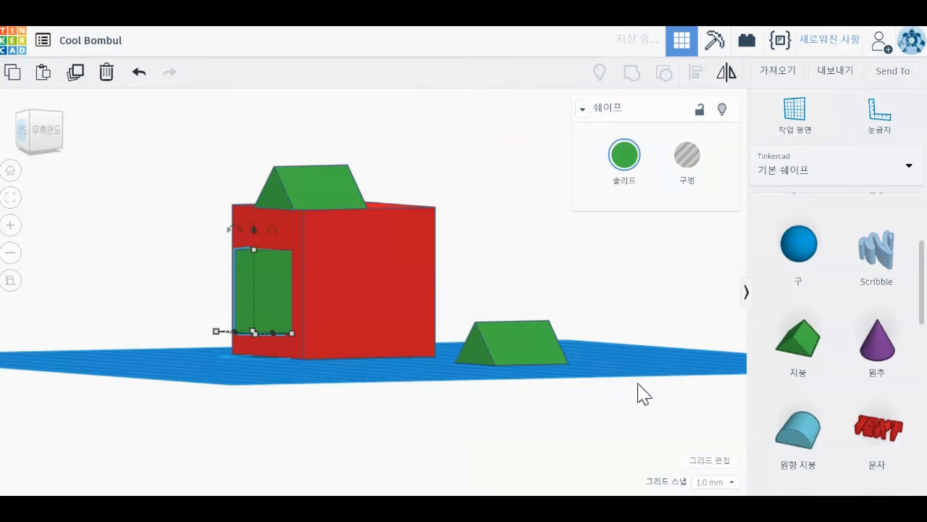
pyautogui.moveTo(639, 359); pyautogui.dragTo(661, 388, button='right')
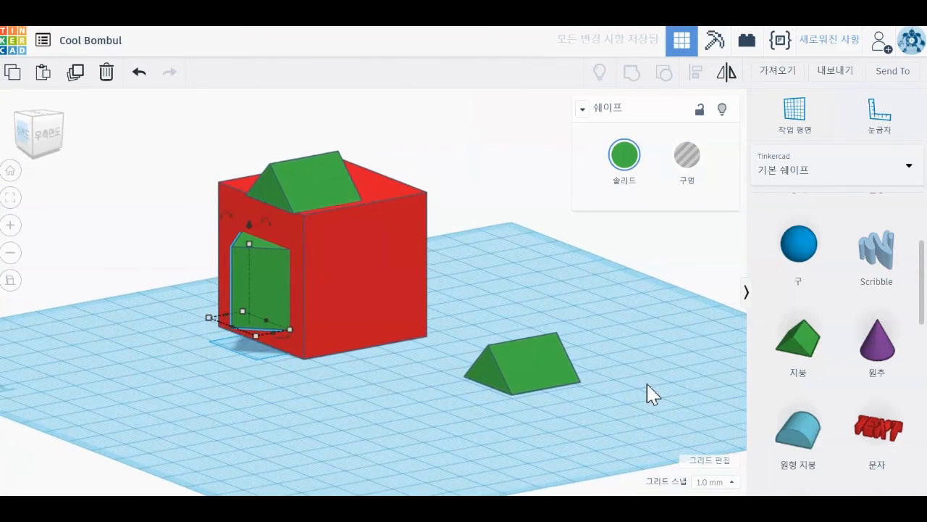
# Select the red box and all the green roof shapes and delete them to clear the workplane.
pyautogui.click(632, 429)
pyautogui.moveTo(428, 337); pyautogui.dragTo(212, 165)
pyautogui.press('Delete')
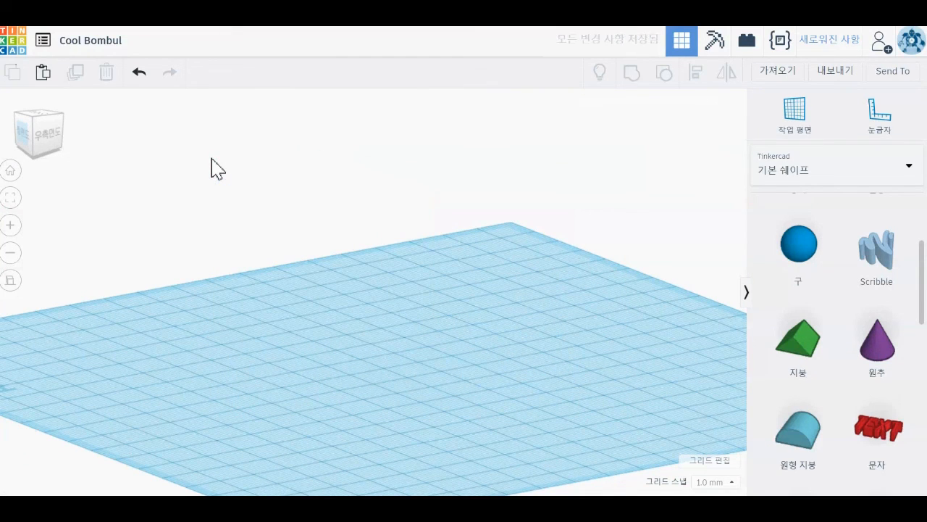
pyautogui.moveTo(203, 194); pyautogui.dragTo(233, 215, button='right')
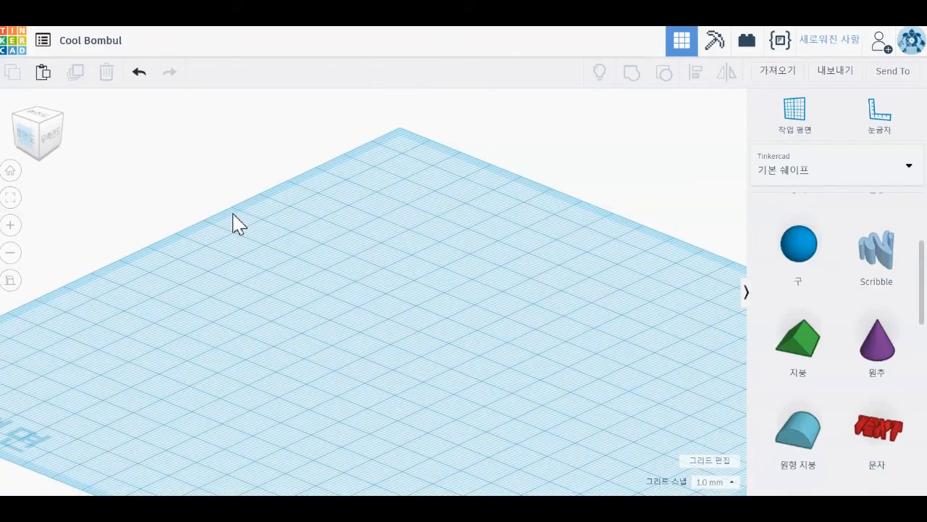